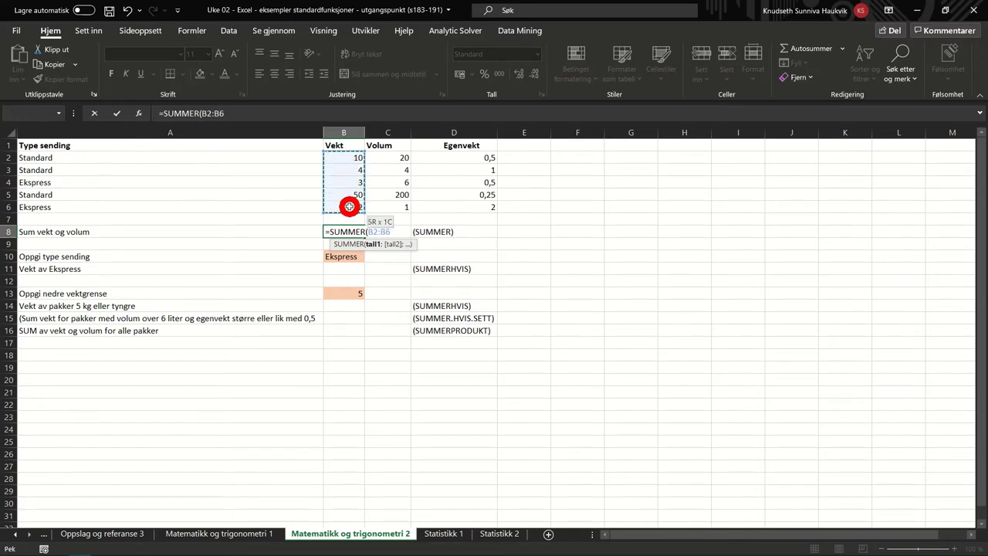
Complete the weight total in B8 as =SUMMER(B2:B6).
type(")")
key("Return")
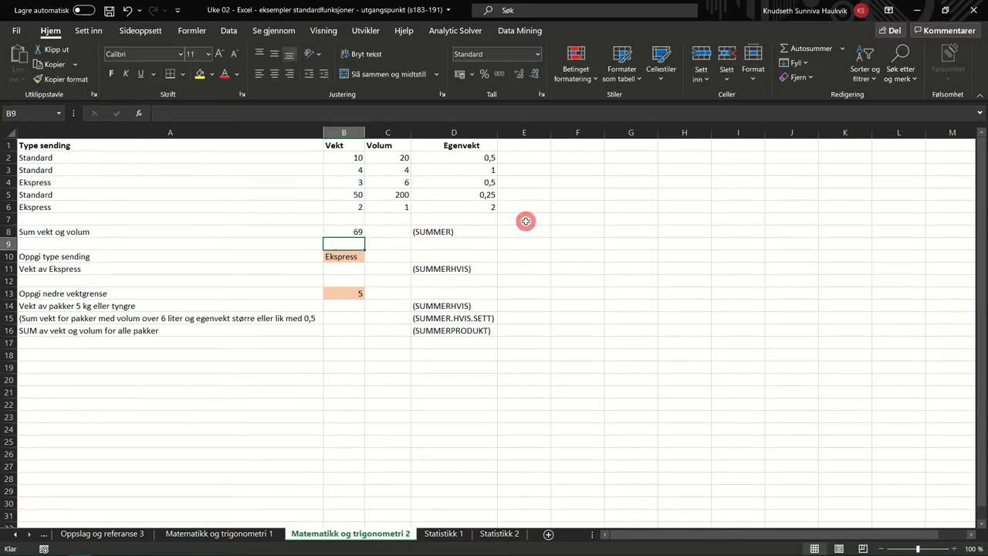
left_click(401, 230)
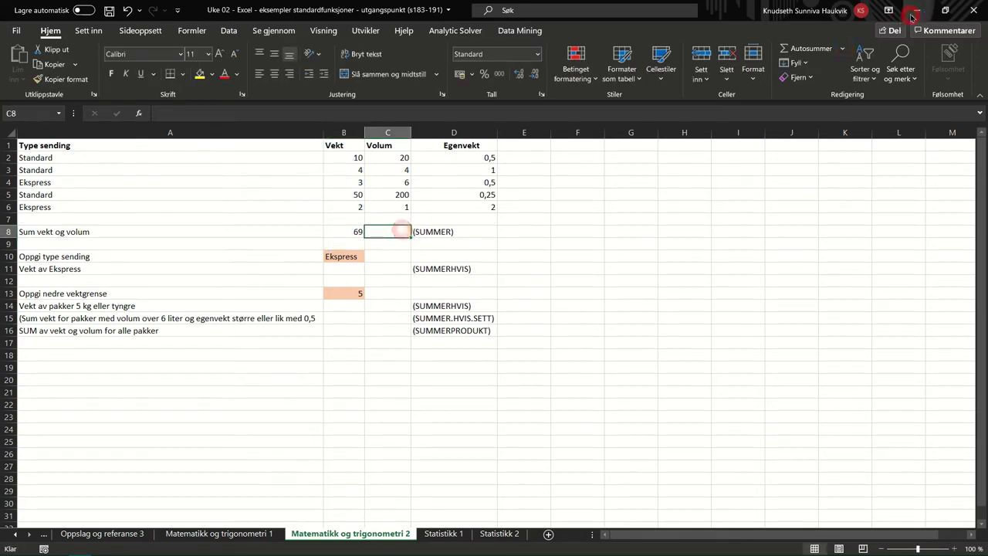
left_click(809, 48)
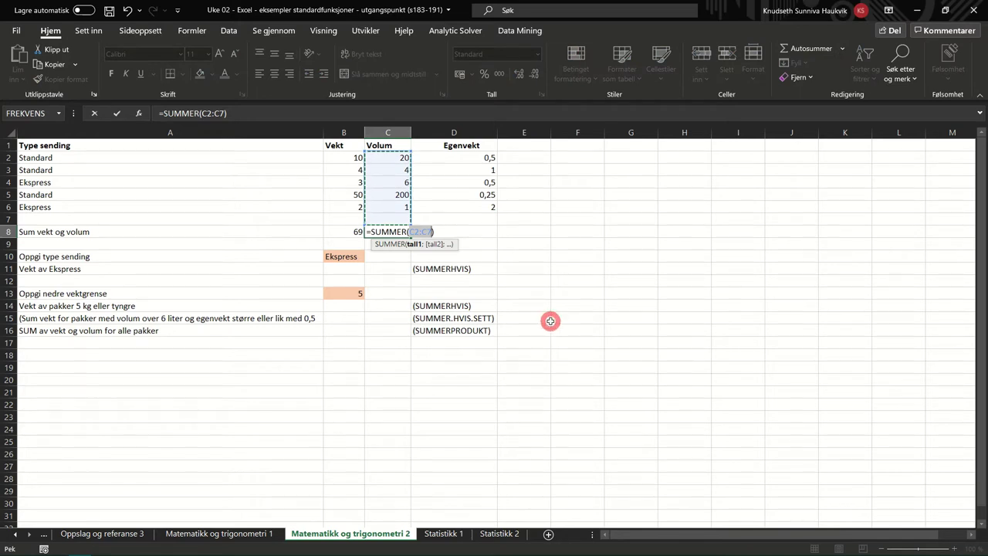
key("BackSpace")
key("BackSpace")
key("BackSpace")
key("BackSpace")
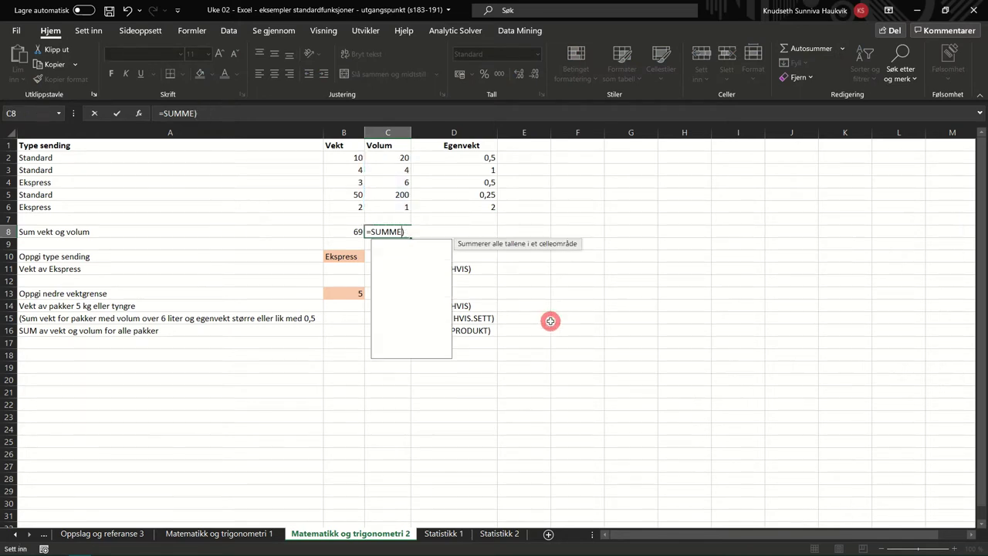
key("Return")
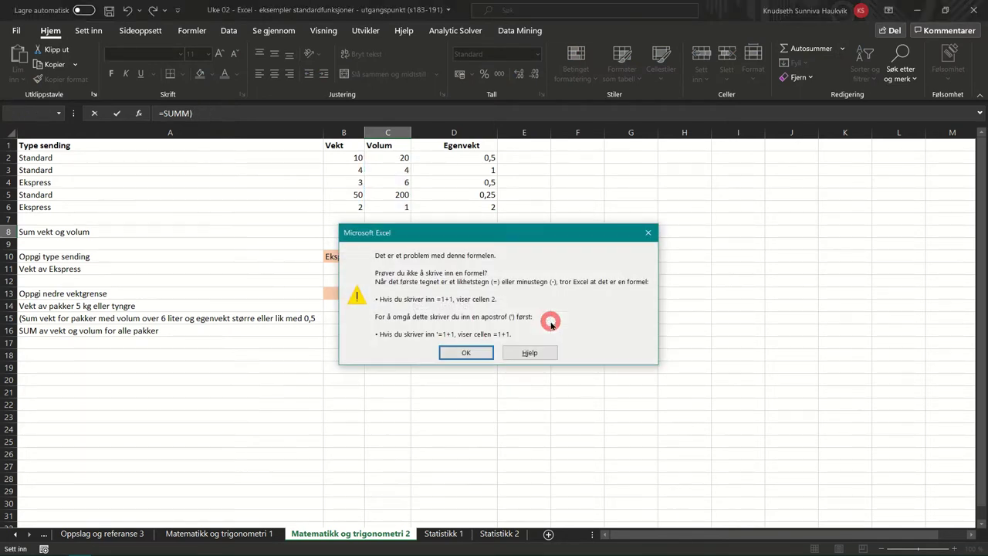
left_click(646, 232)
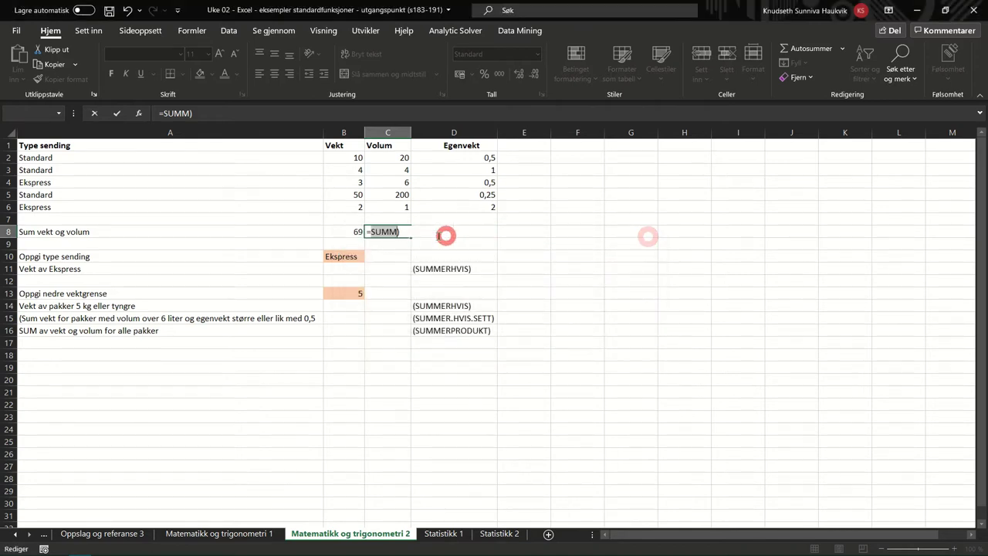
Total the Volum column in C8 with =SUMMER(C2;C3:C6), passing the first value and the remaining range as separate arguments.
left_click(407, 232)
key("BackSpace")
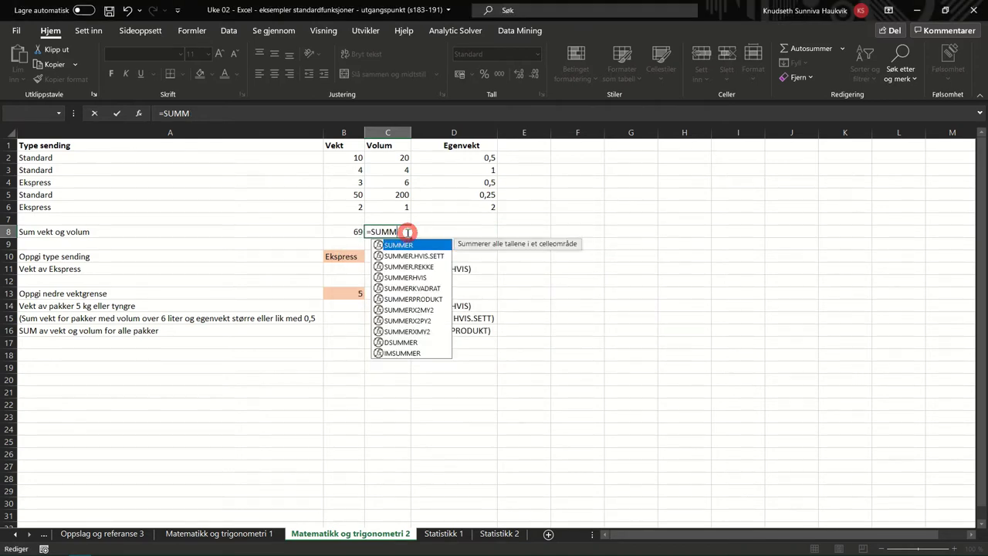
type("er")
double_click(409, 244)
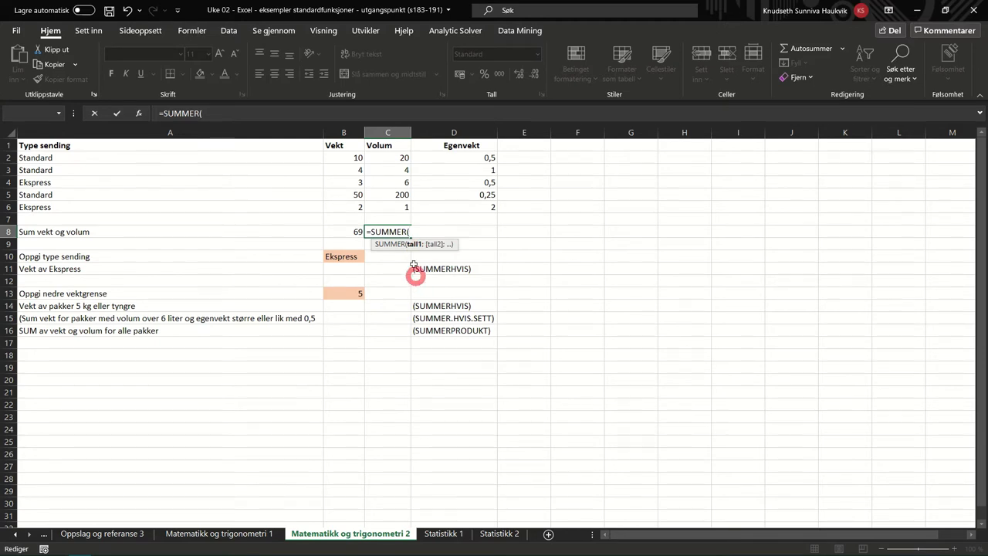
left_click(392, 160)
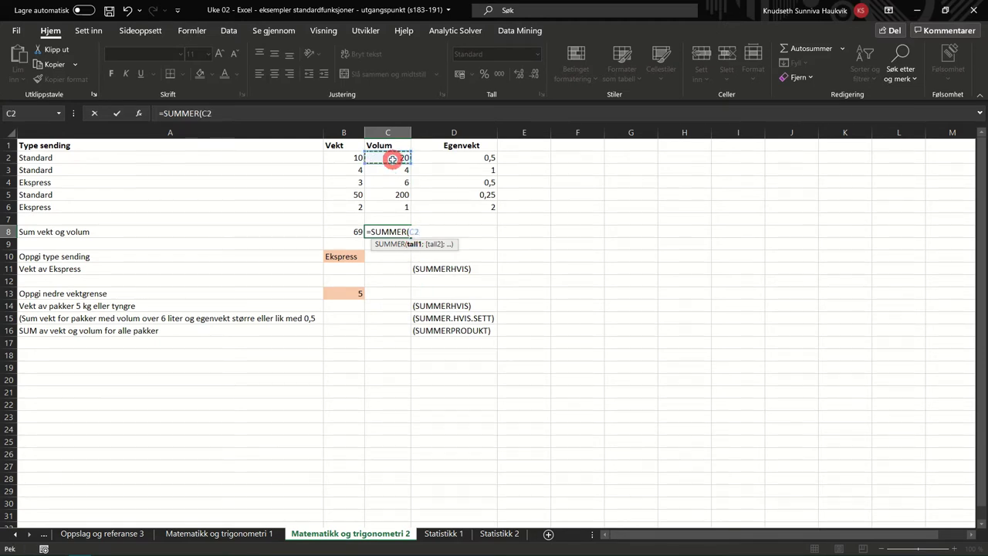
type(";")
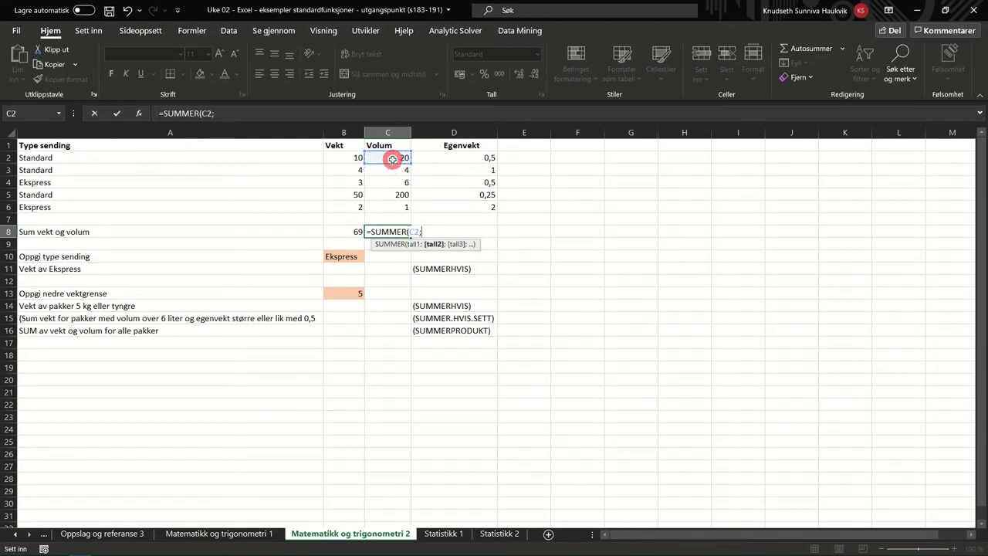
left_click_drag(386, 169, 403, 207)
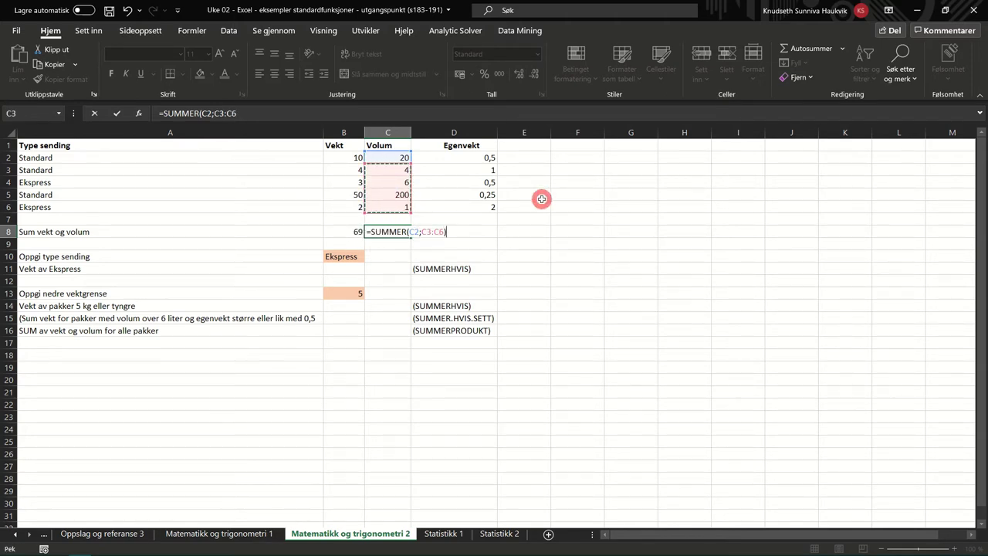
key("ctrl+Return")
key("Return")
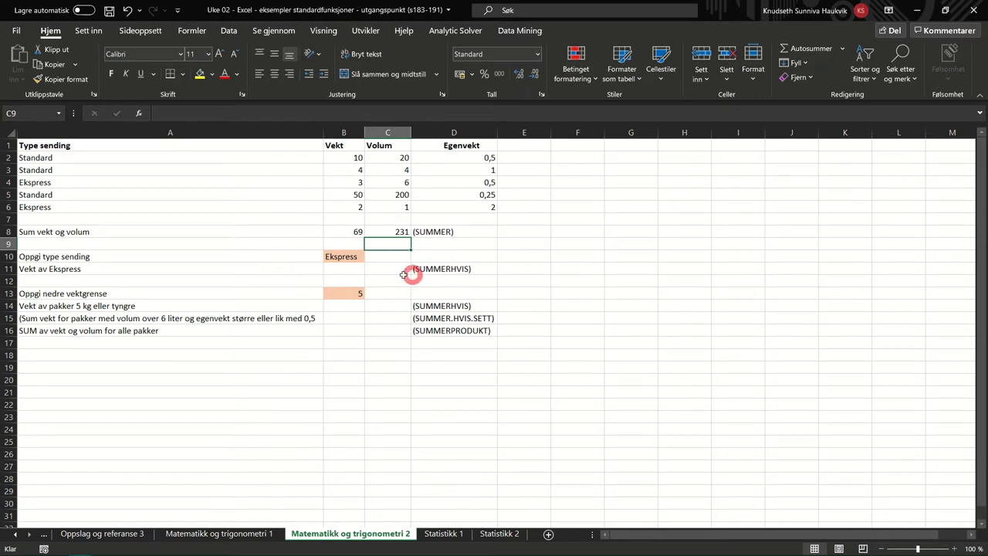
Switch the shipment type in B10 to Standard and back to Ekspress to check the row 11 label.
left_click(344, 267)
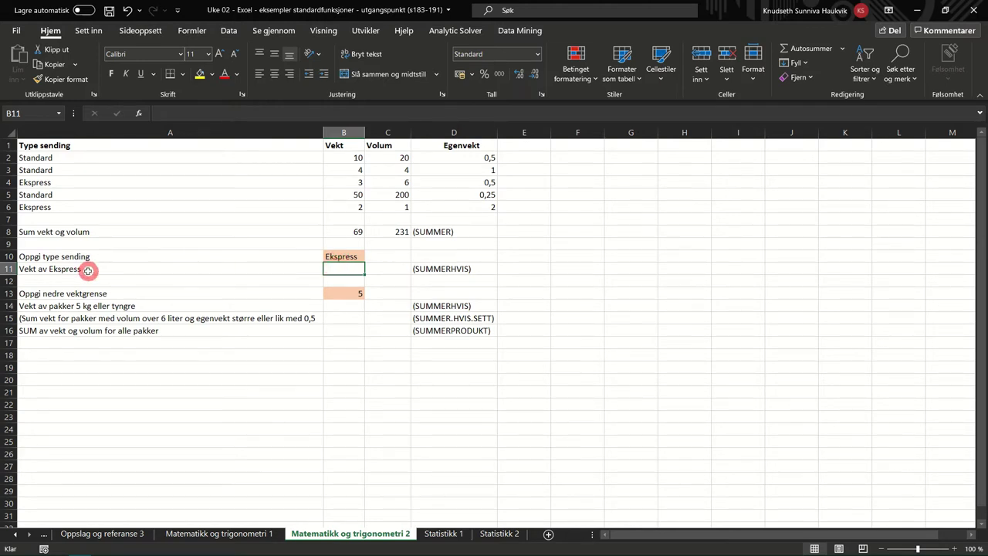
left_click(345, 257)
left_click(369, 256)
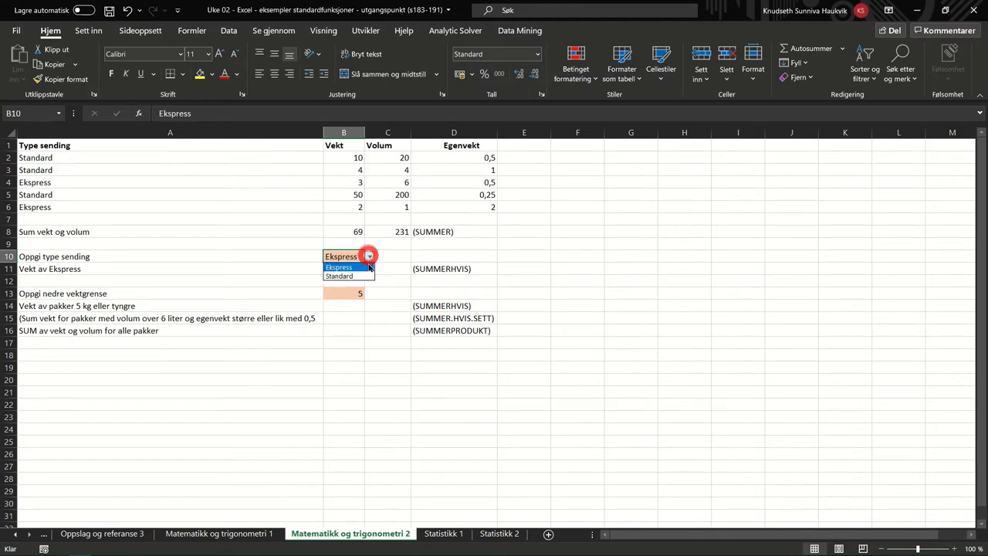
left_click(367, 274)
left_click(367, 256)
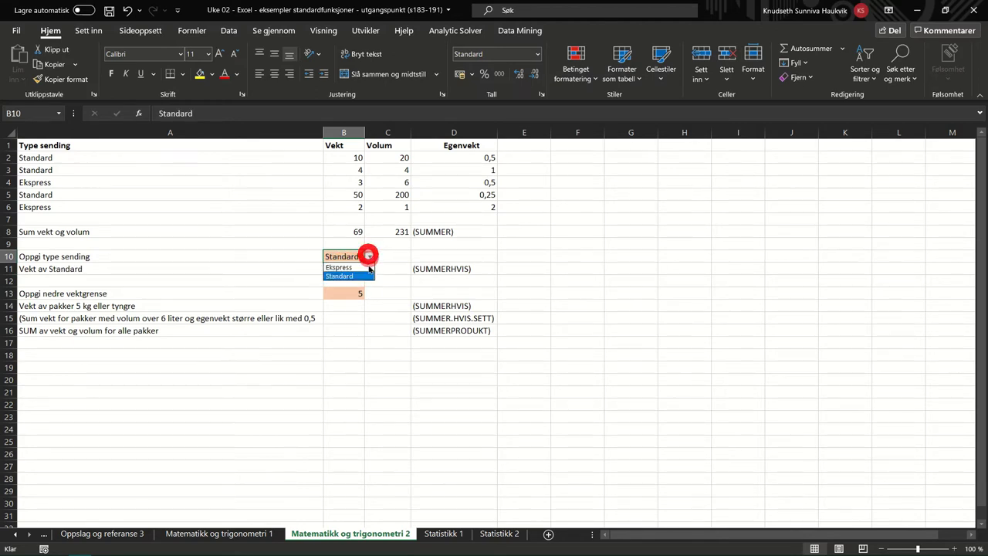
left_click(368, 268)
Insert the SUMMERHVIS function in B11 for the weight of the chosen shipment type.
left_click(342, 268)
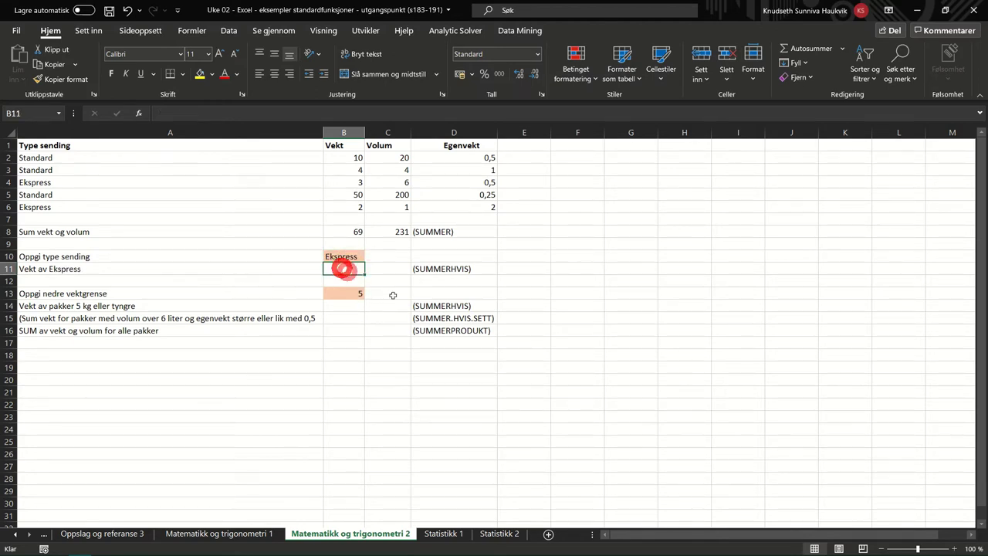
type("=summ")
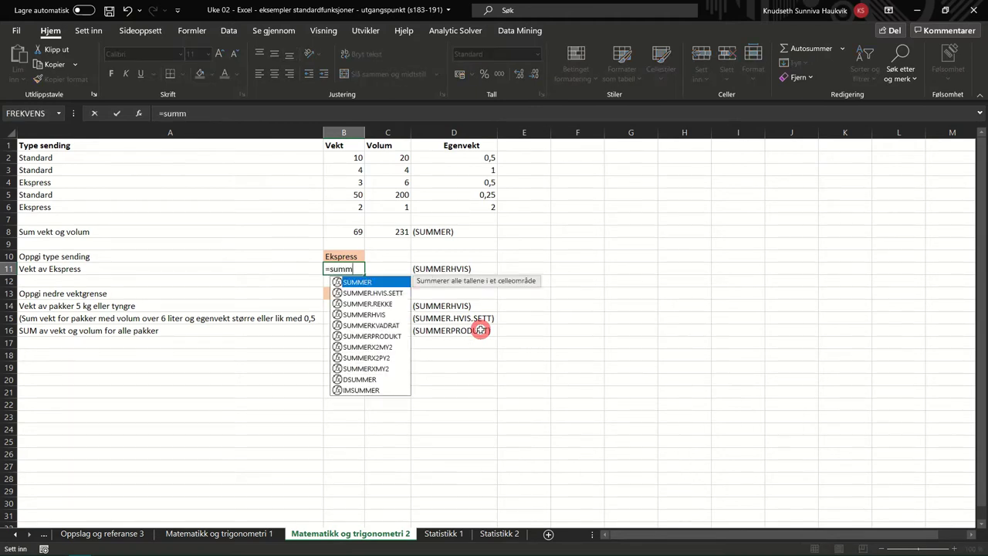
key("Down")
key("Down")
key("Down")
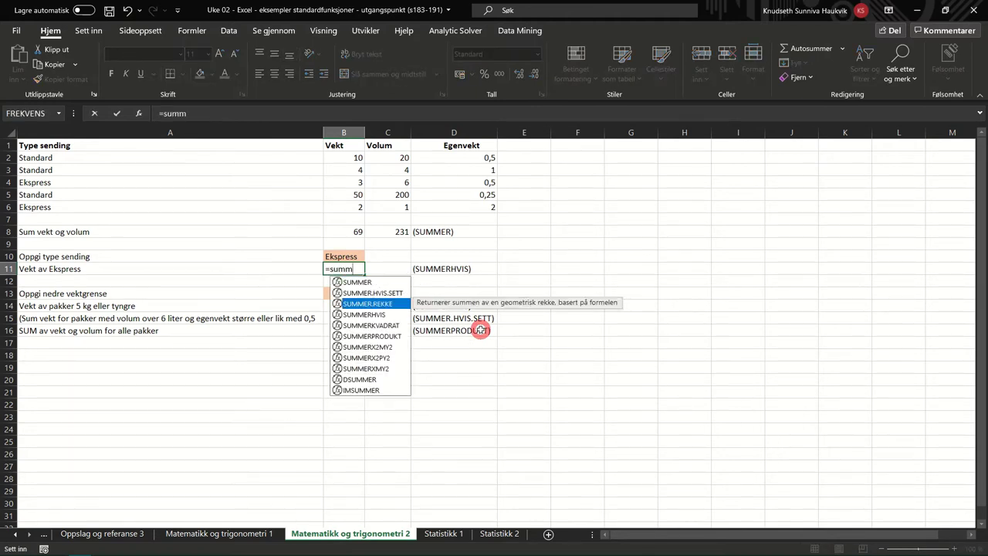
key("Tab")
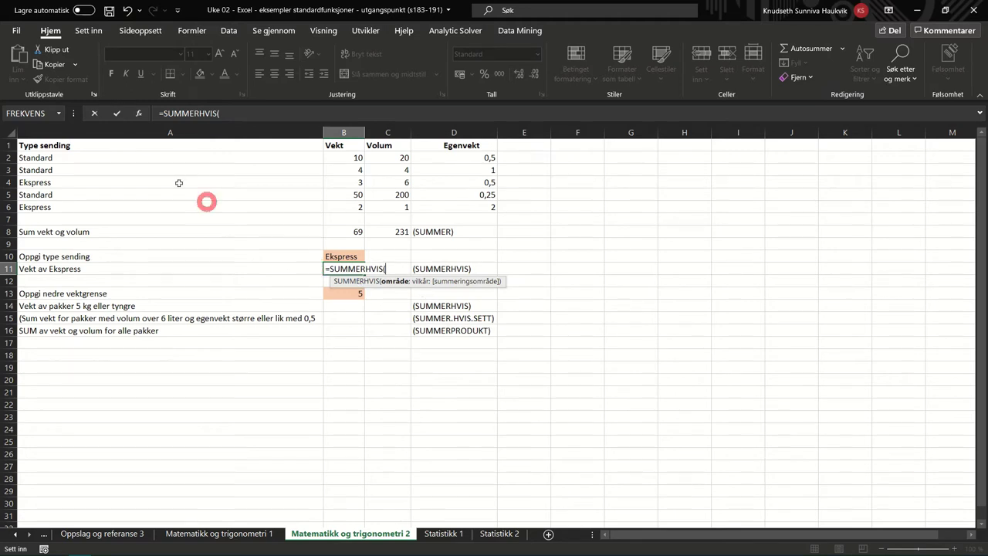
Set the criteria range of the SUMMERHVIS formula in B11 to A1:A6.
left_click_drag(73, 159, 82, 206)
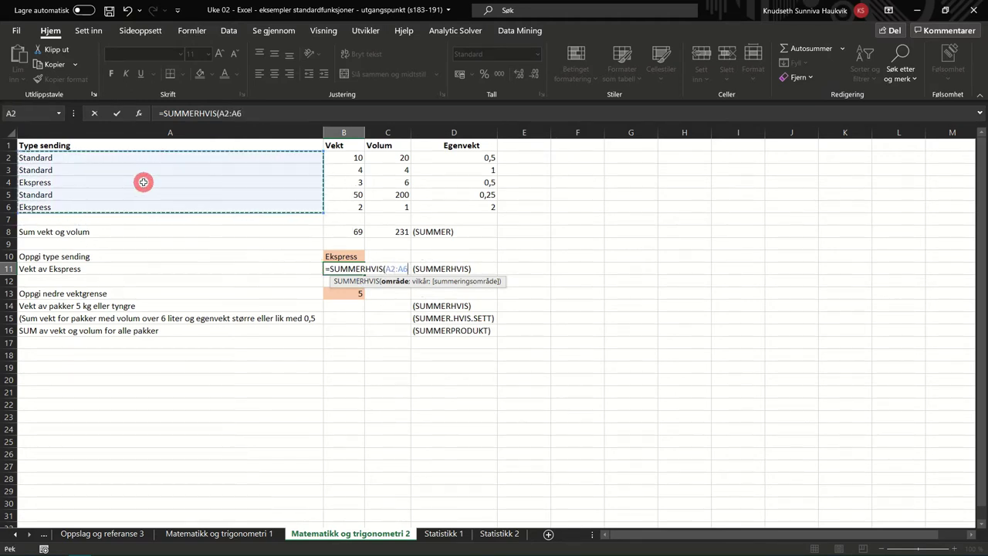
key("Up")
type(",")
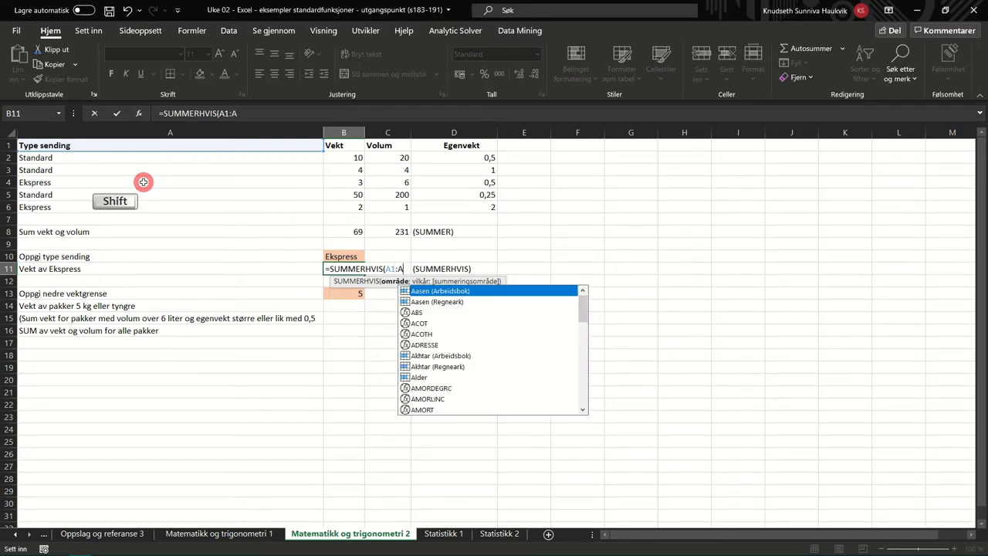
key("shift+Down")
key("shift+Down")
key("shift+Down")
key("shift+Down")
key("shift+Down")
type(";")
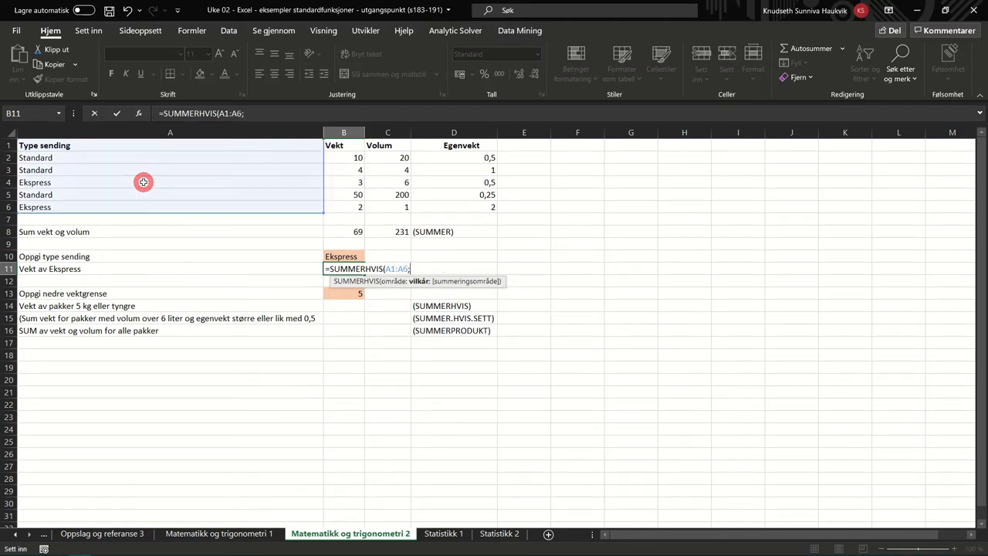
Finish the SUMMERHVIS formula in B11 with B10 as the criterion and B2:B6 as the sum range.
left_click(337, 256)
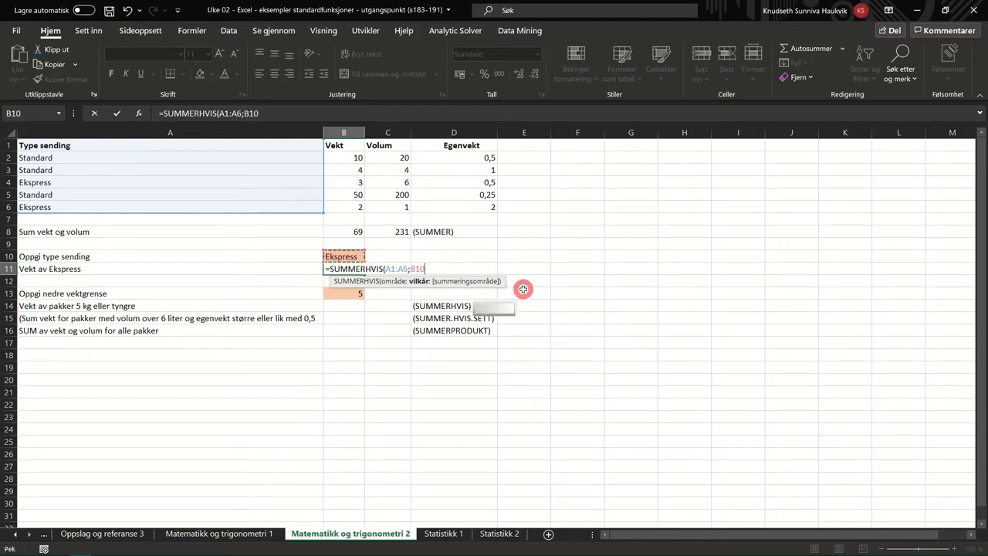
type(";")
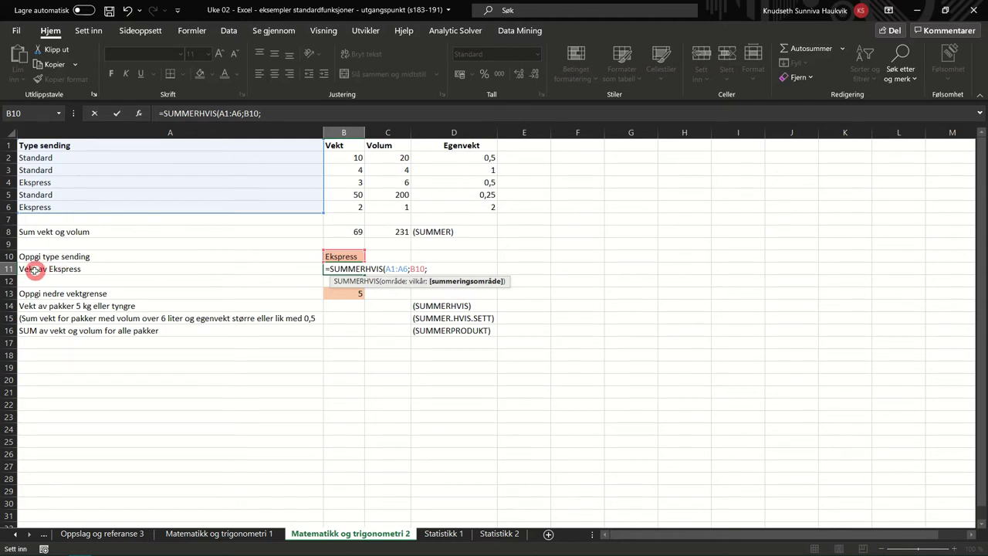
left_click_drag(347, 158, 349, 204)
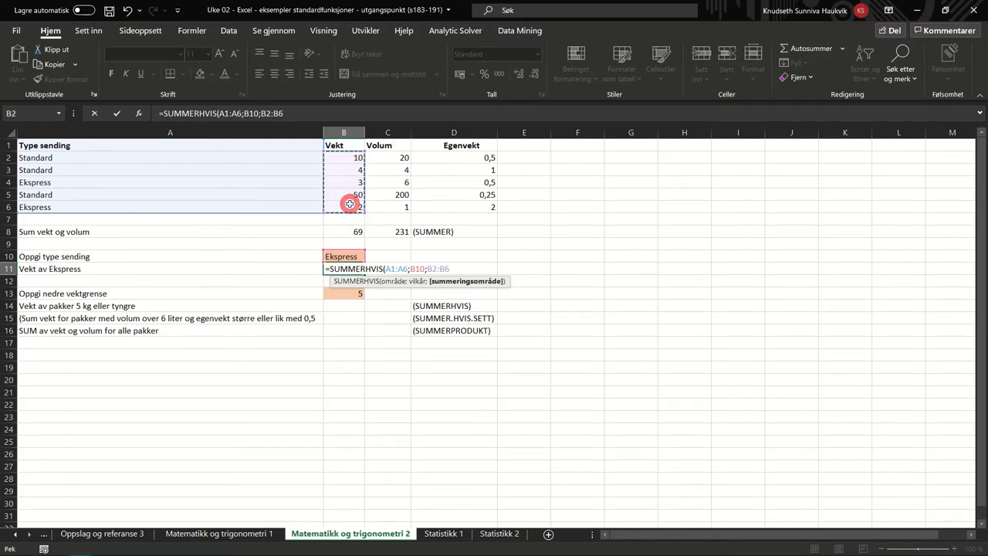
type(")")
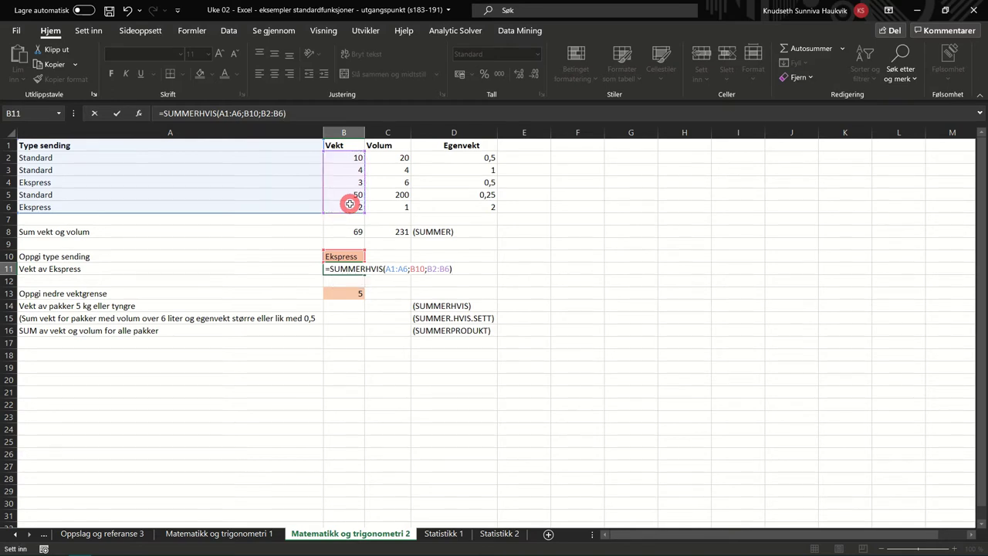
key("Return")
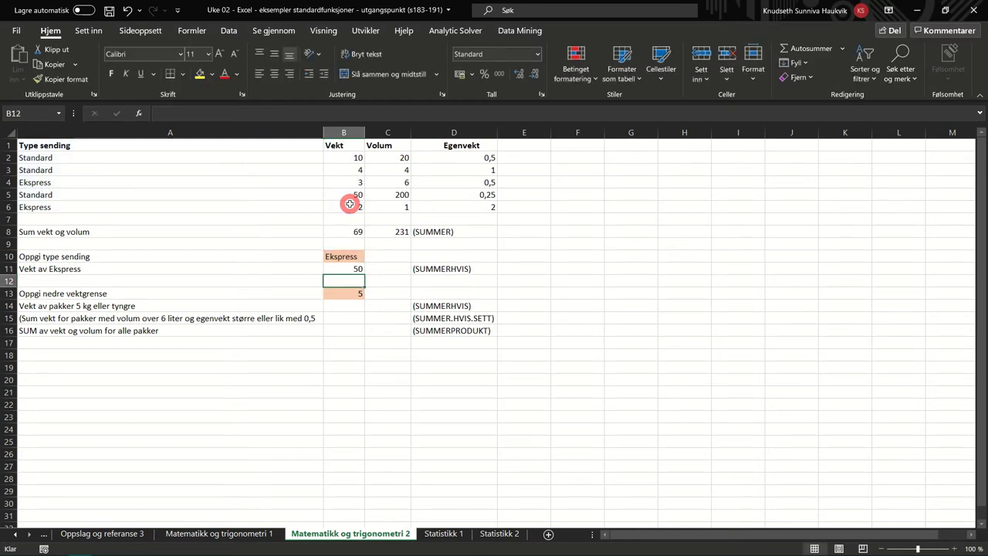
Correct the criteria range in B11's SUMMERHVIS formula so that it lines up with the sum range B2:B6.
left_click(337, 269)
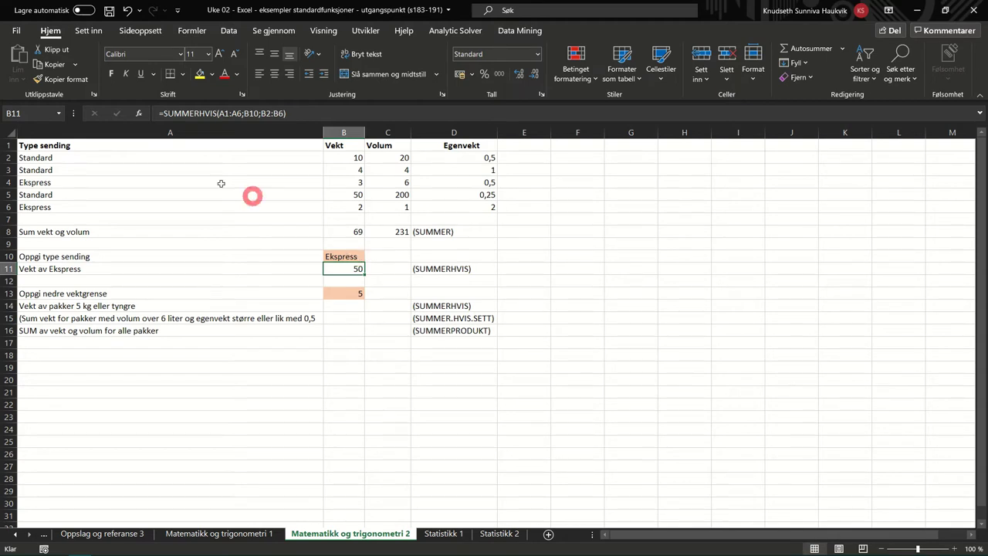
left_click(227, 113)
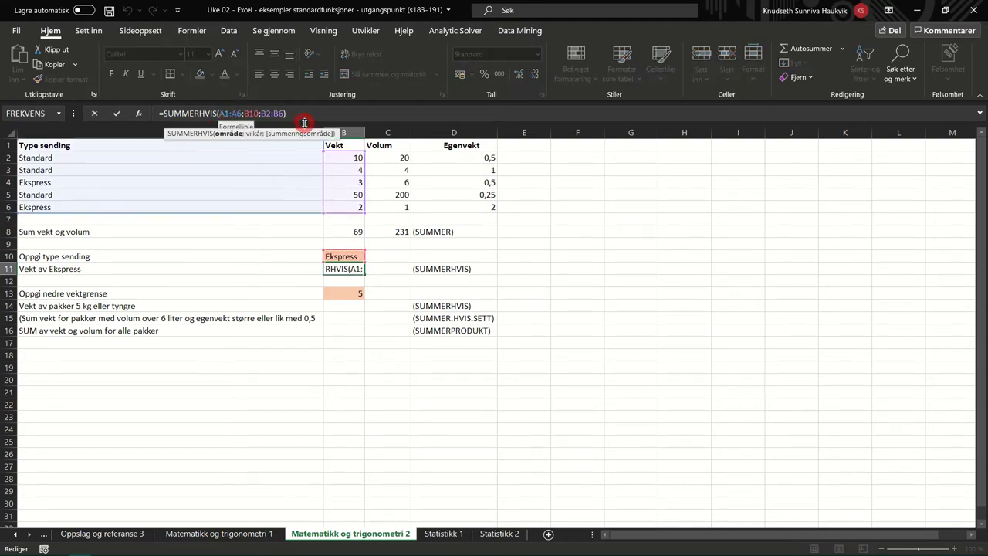
key("Return")
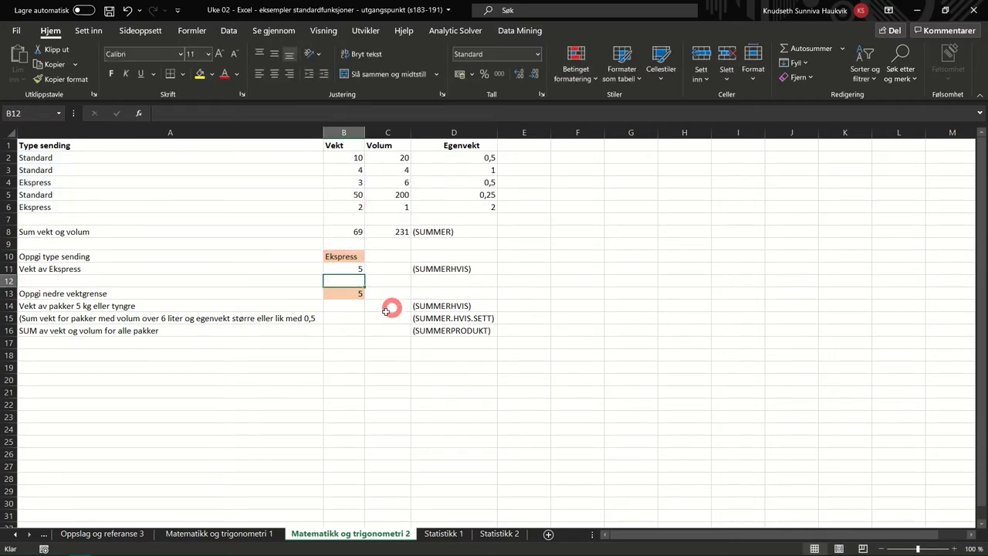
Test the SUMMERHVIS formula in B11 by changing B10 to Standard and returning it to Ekspress.
left_click(341, 255)
left_click(369, 256)
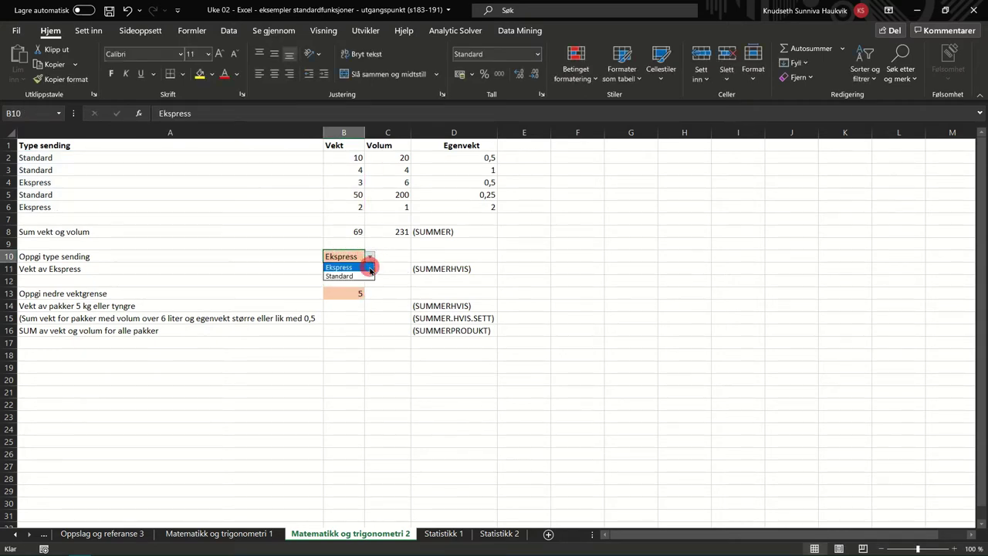
left_click(369, 270)
left_click(369, 256)
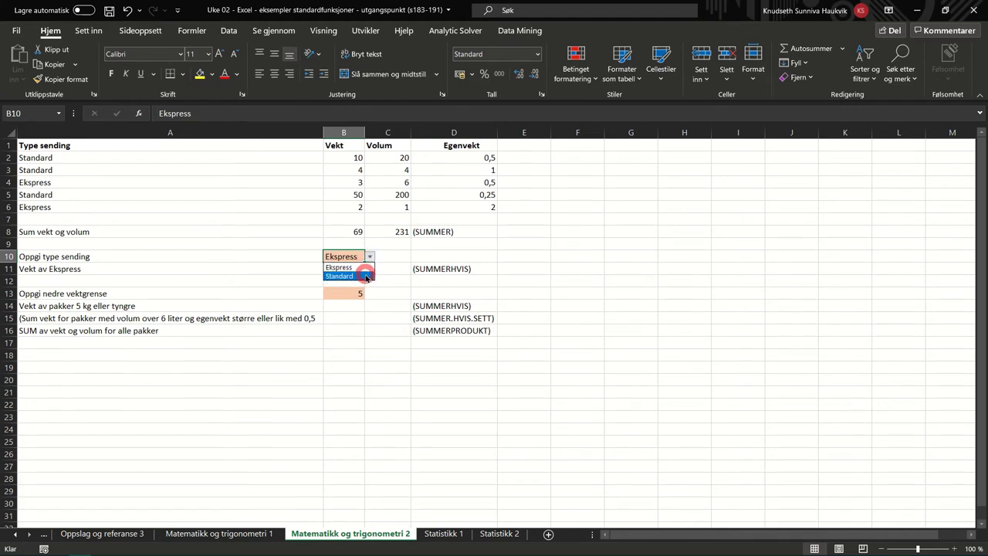
left_click(363, 276)
left_click(370, 256)
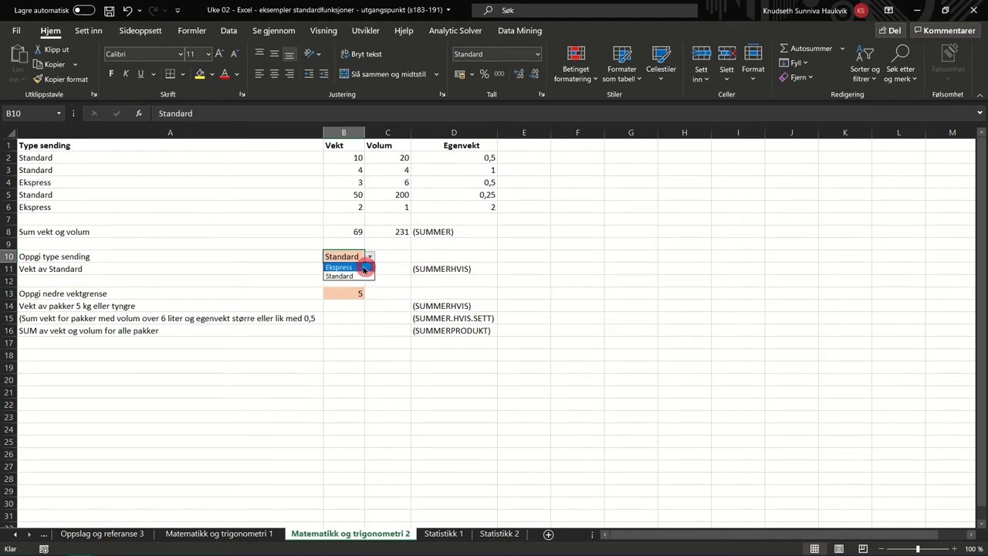
left_click(360, 265)
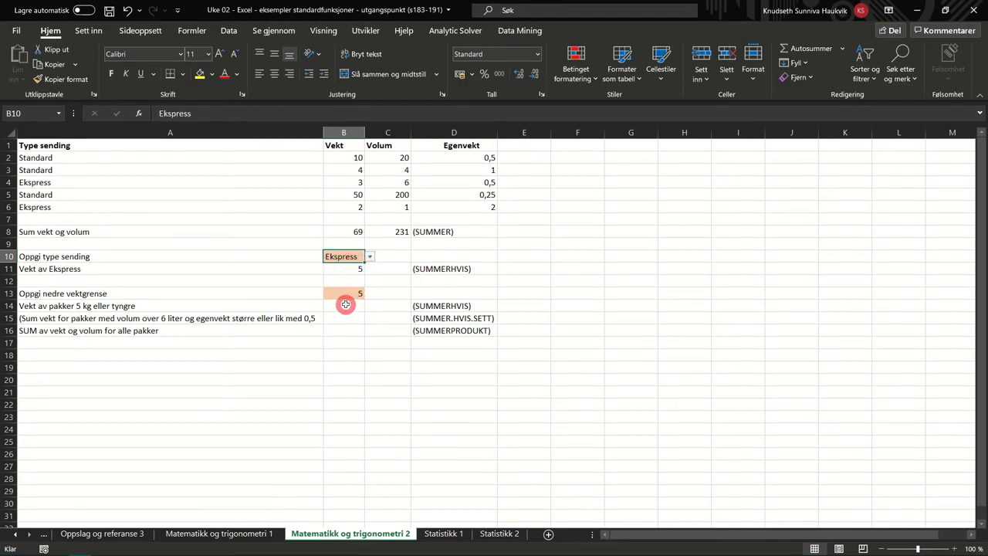
Start a SUMMERHVIS formula in B14 with the weights B2:B6 as its range.
left_click(345, 306)
type("=")
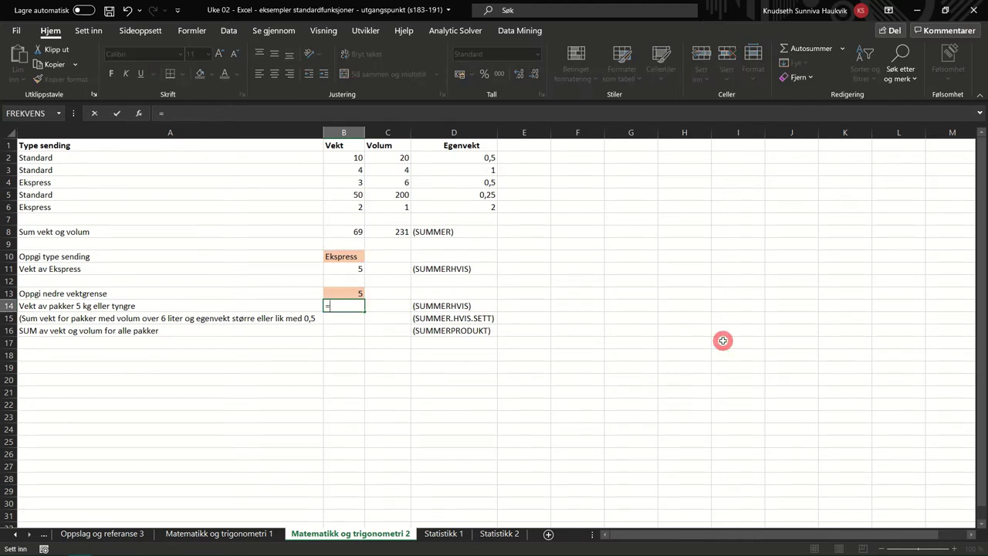
type("summ")
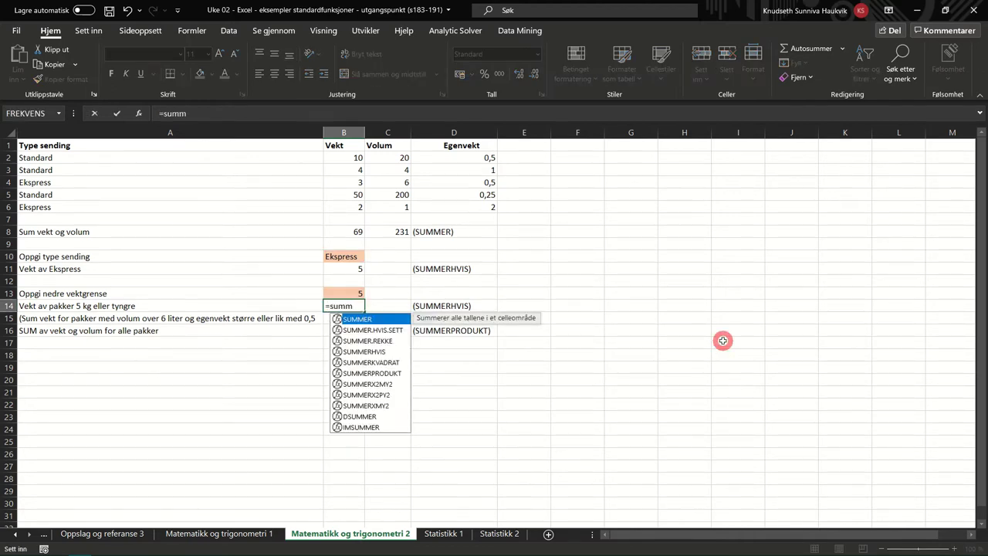
key("Down")
key("Down")
key("Down")
key("Tab")
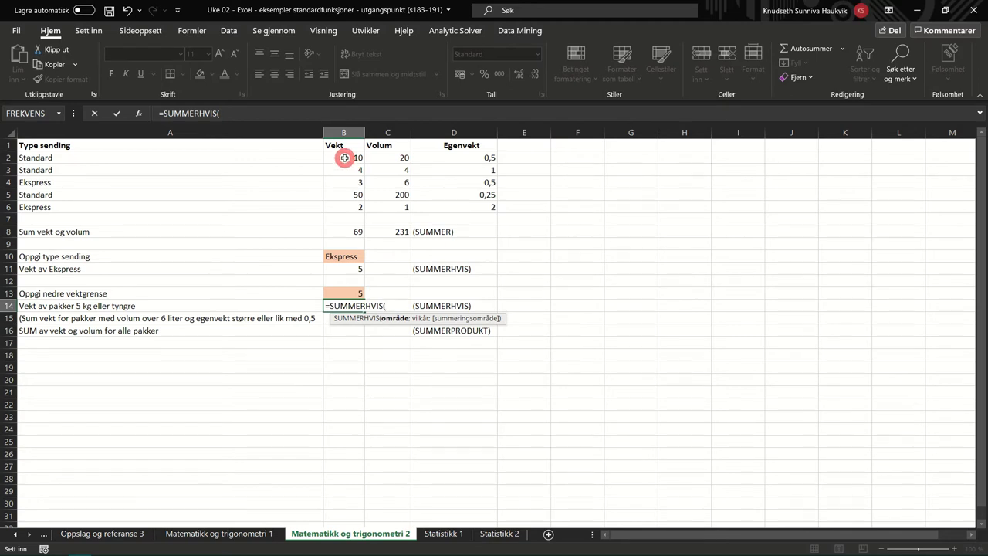
left_click_drag(344, 158, 348, 205)
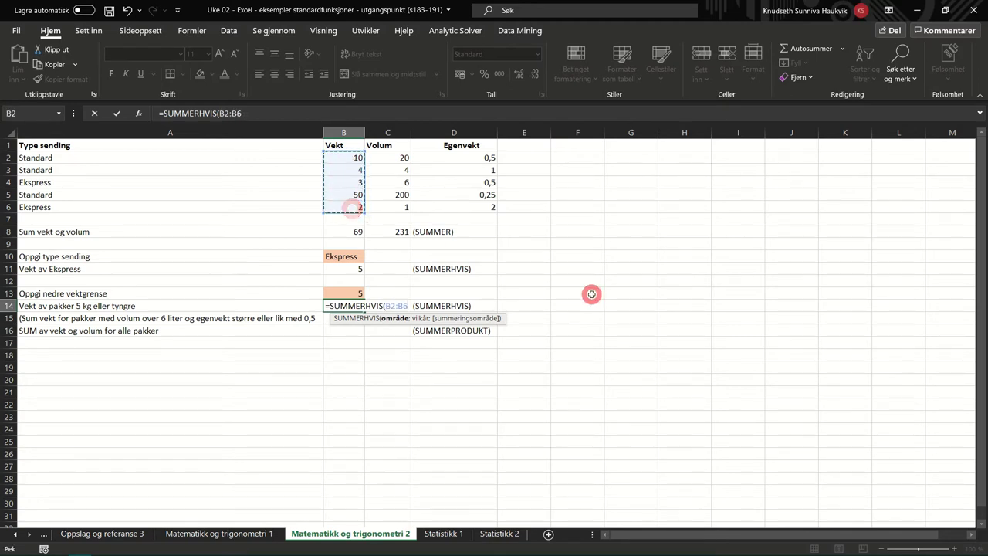
type(";")
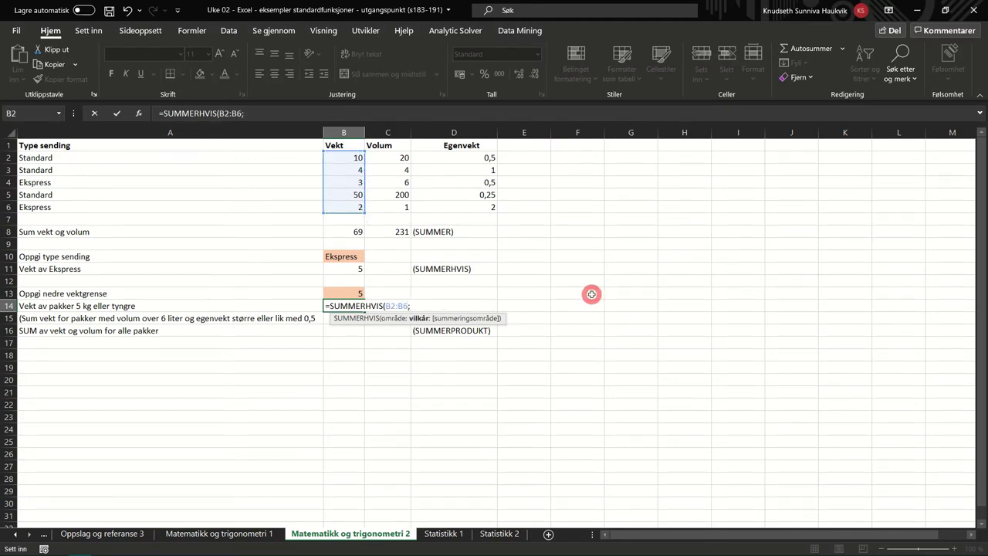
Complete the SUMMERHVIS formula in B14 with the criterion ">="&B13.
key("shift")
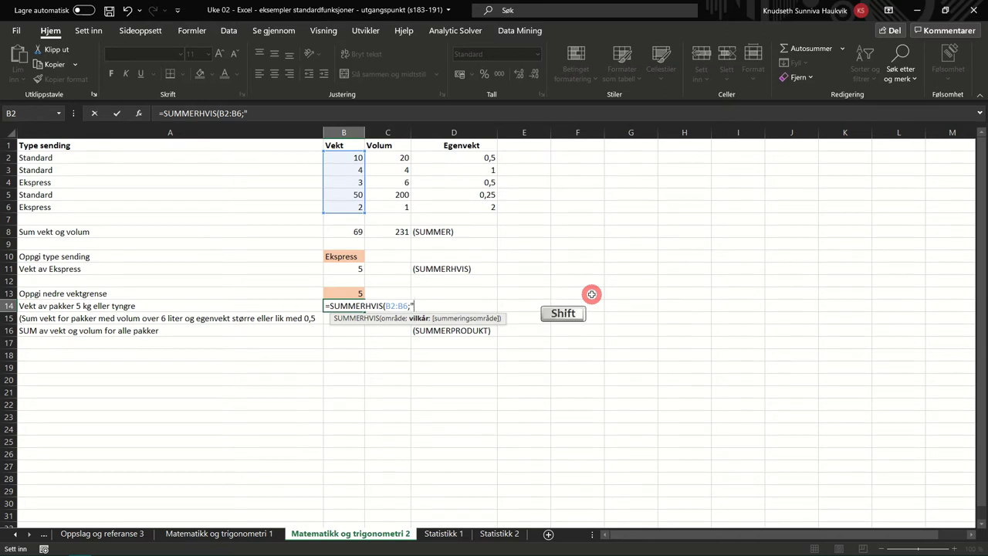
type("\">=")
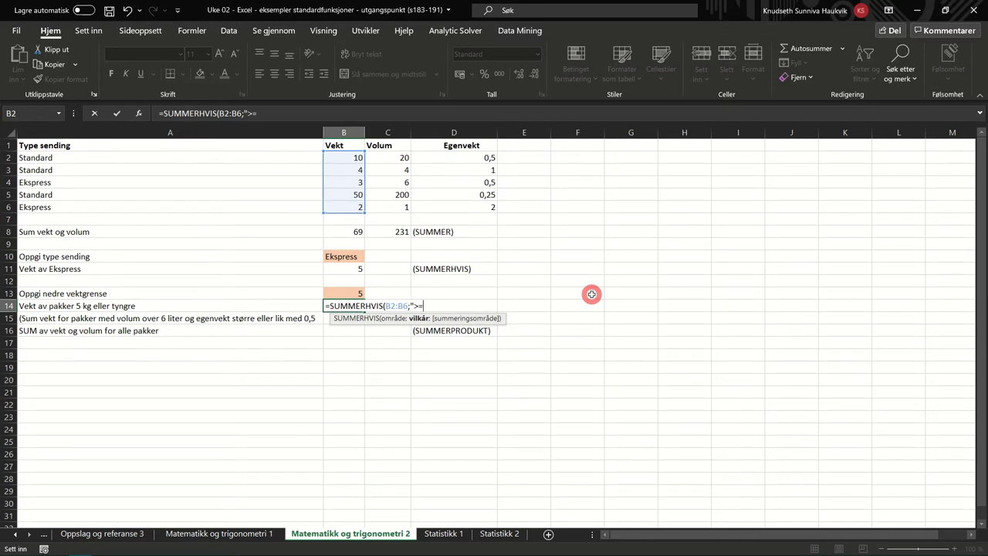
type("\"")
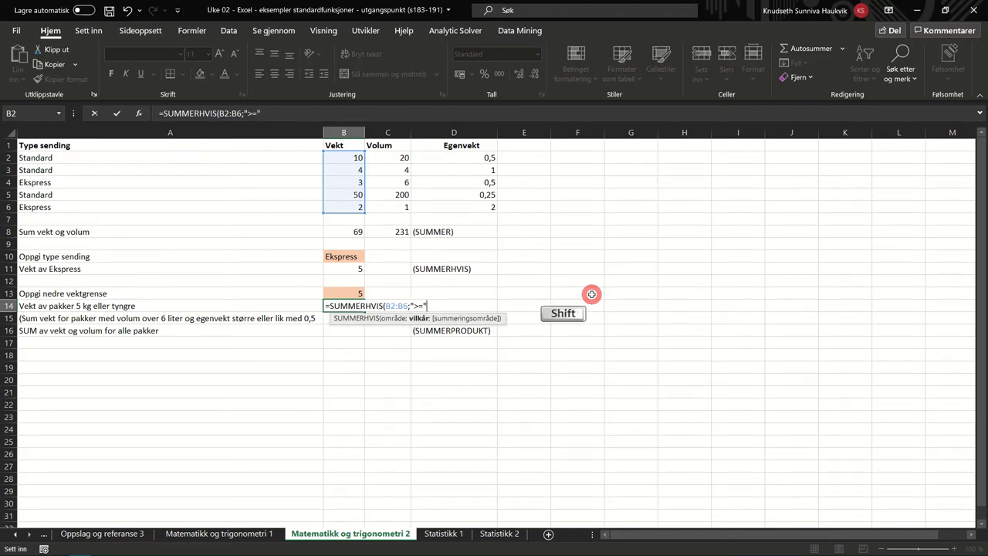
type("&")
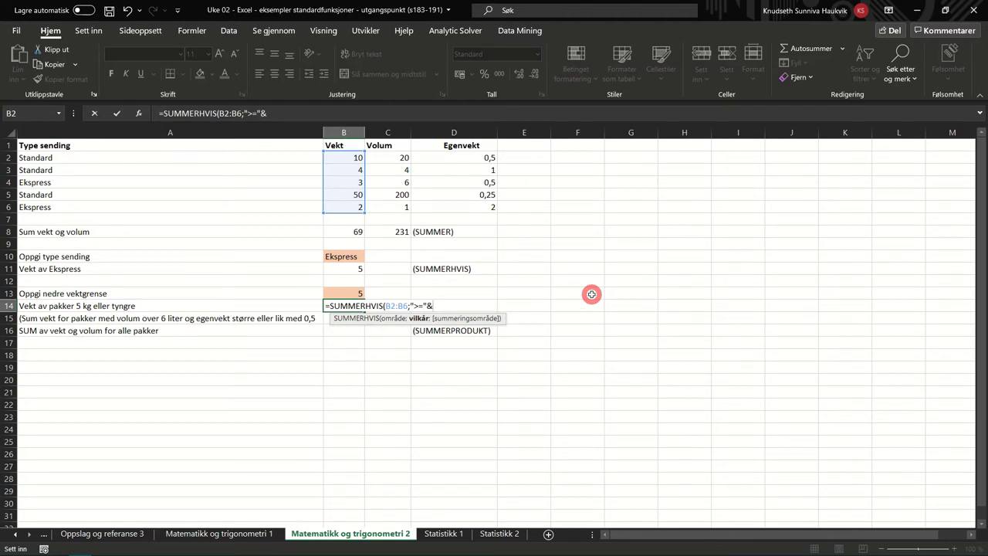
left_click(349, 293)
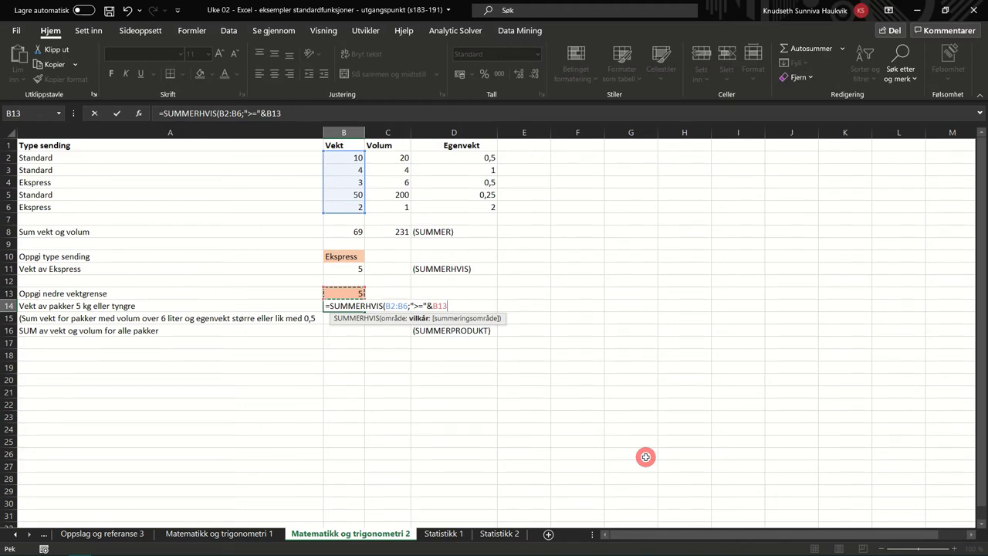
key("shift")
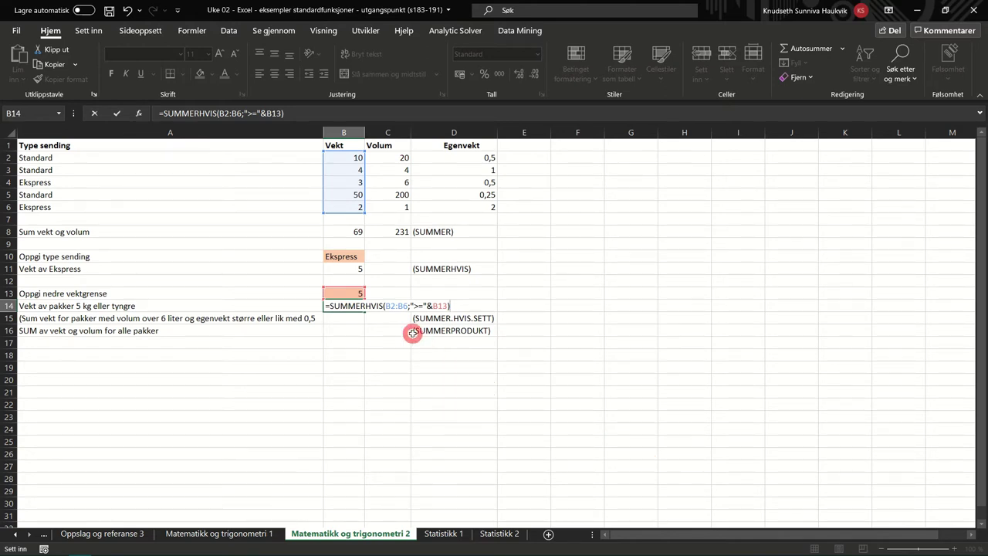
key("Return")
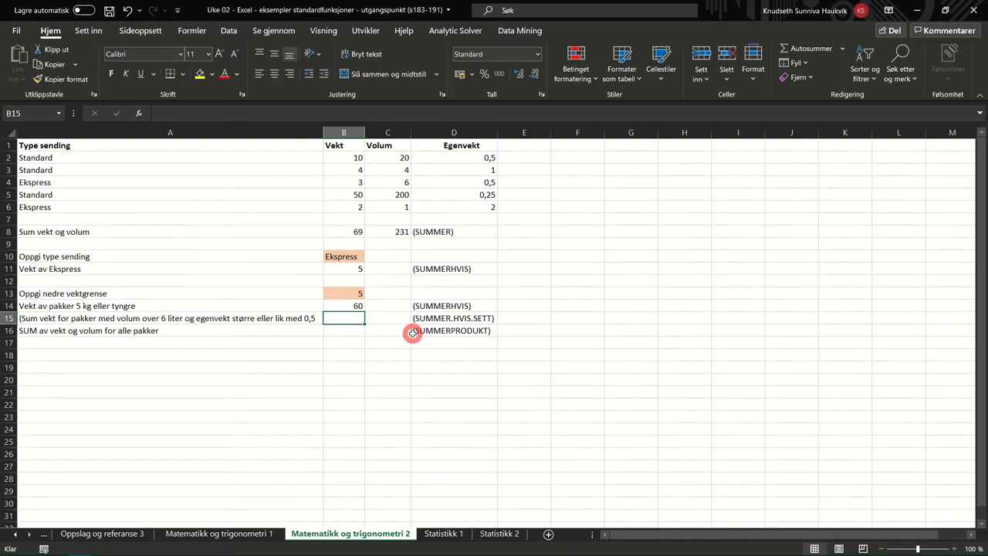
Test the SUMMERHVIS formula in B14 by setting the weight limit in B13 to 10, 15 and back to 5.
left_click(353, 291)
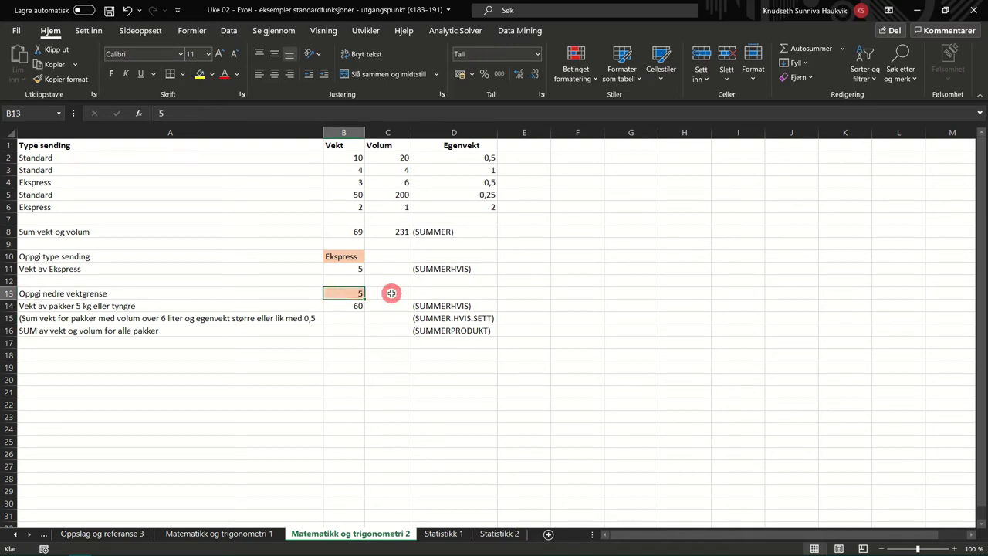
type("10")
key("Return")
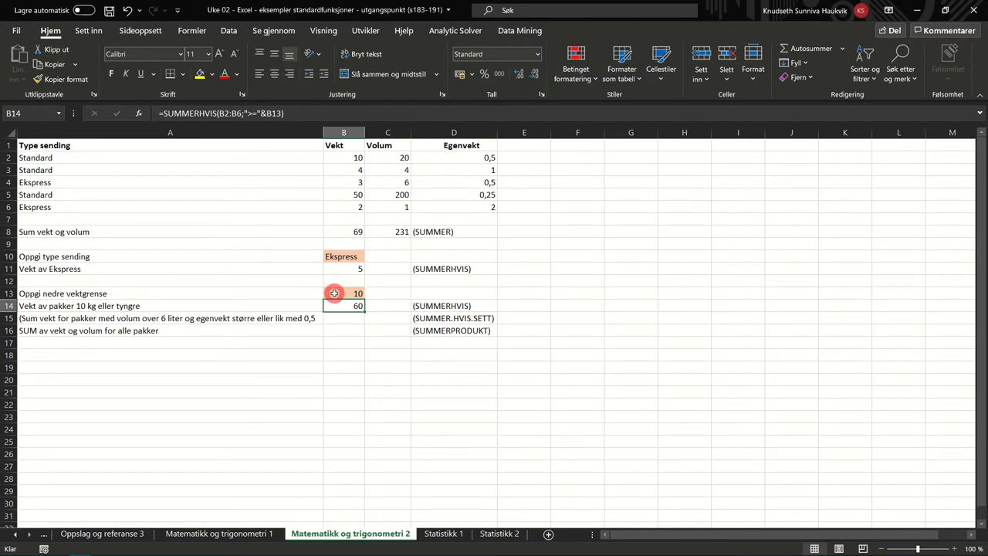
left_click(334, 294)
type("15")
key("Return")
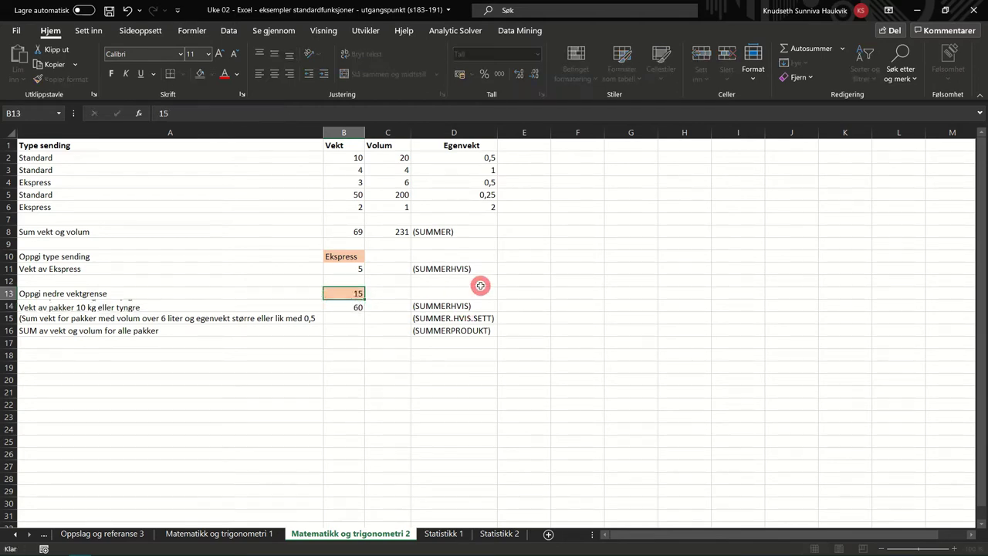
left_click(345, 294)
type("5")
key("Return")
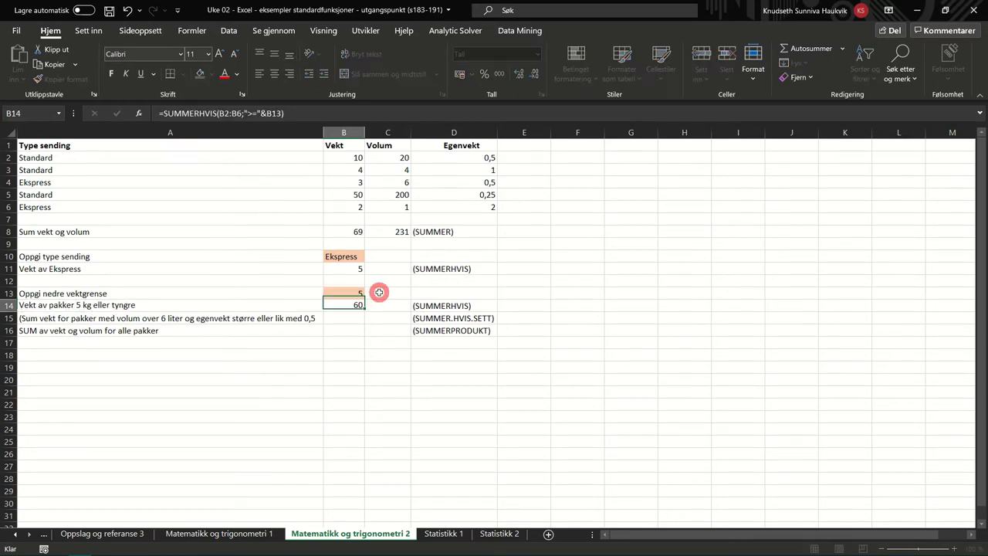
Start a SUMMER.HVIS.SETT formula in B15 with the weights B2:B6 as the sum range.
left_click(343, 318)
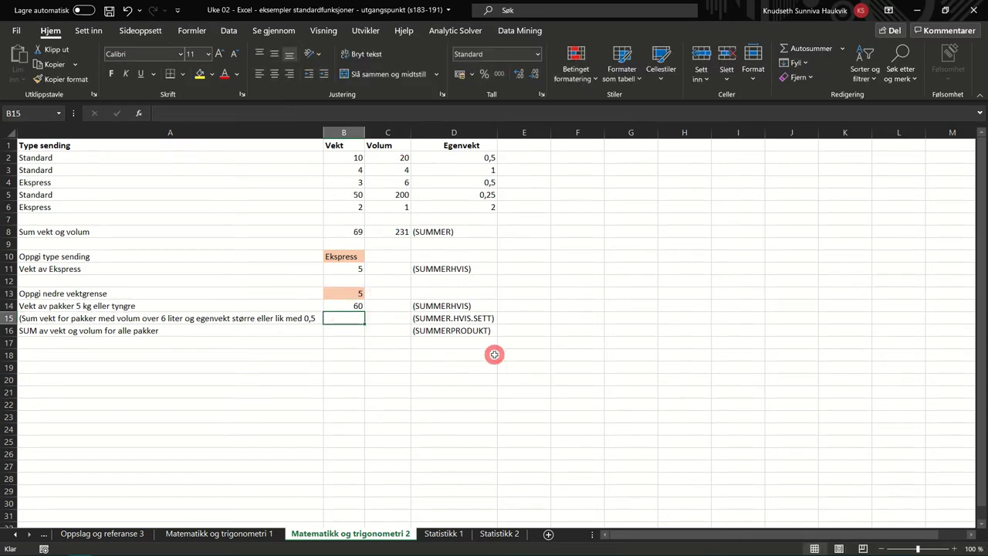
type("=summ")
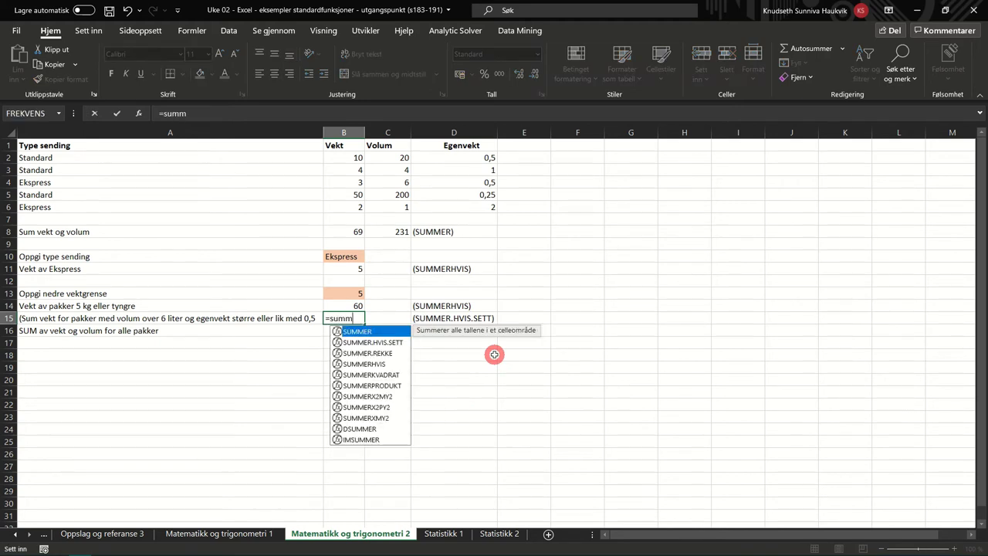
key("Down")
key("Tab")
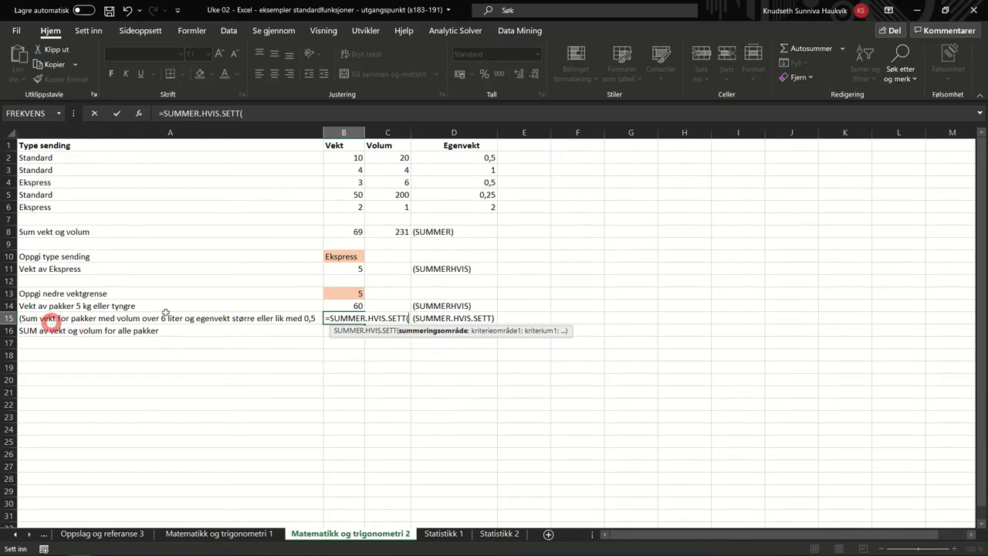
left_click(341, 162)
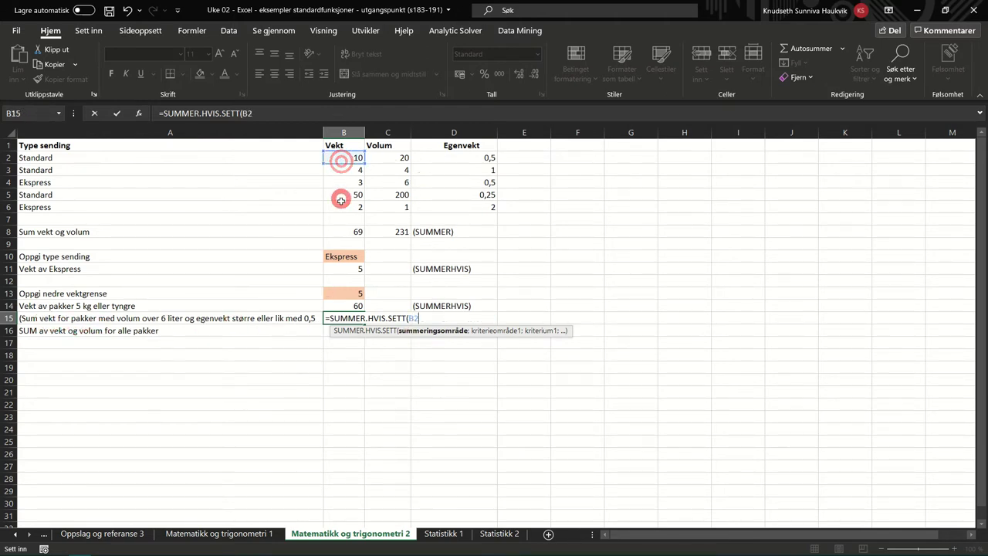
key("Return")
left_click(501, 318)
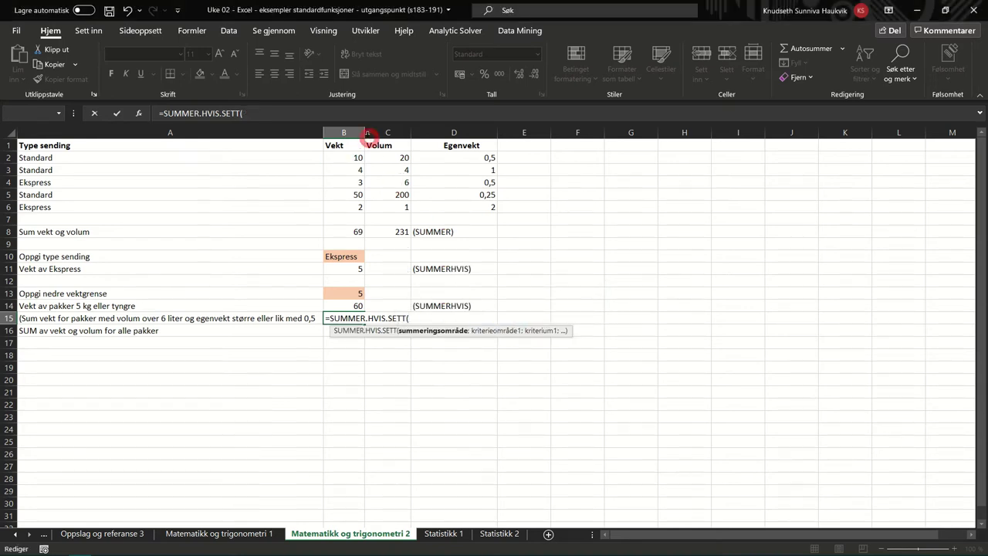
left_click_drag(340, 159, 346, 205)
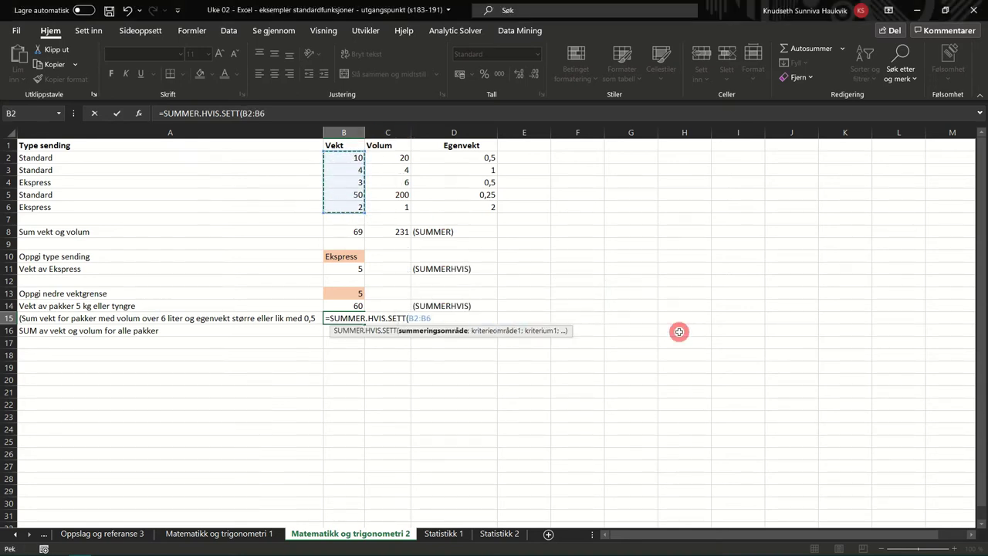
type(";")
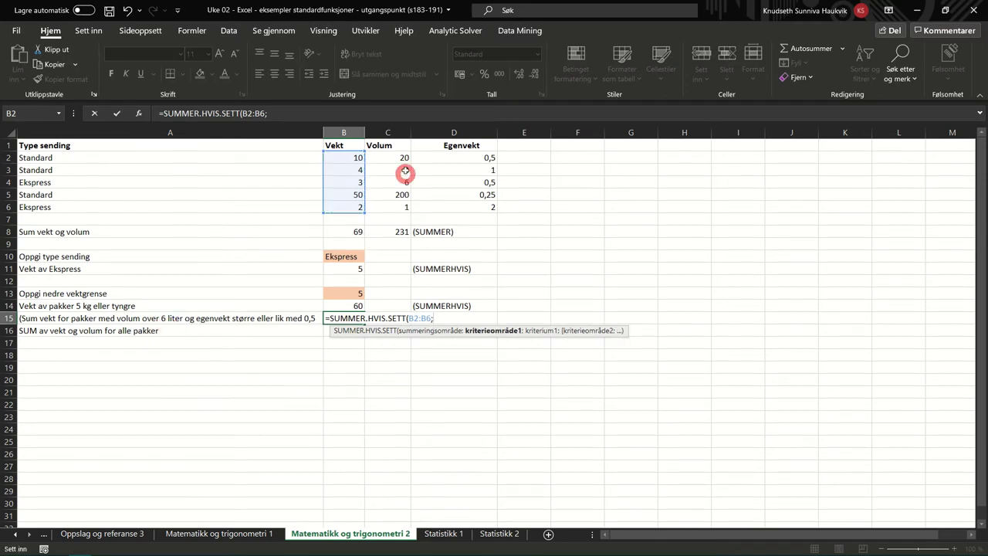
Add the volumes C2:C6 as the first criteria range of B15's formula, with the criterion ">=6".
left_click_drag(393, 156, 395, 206)
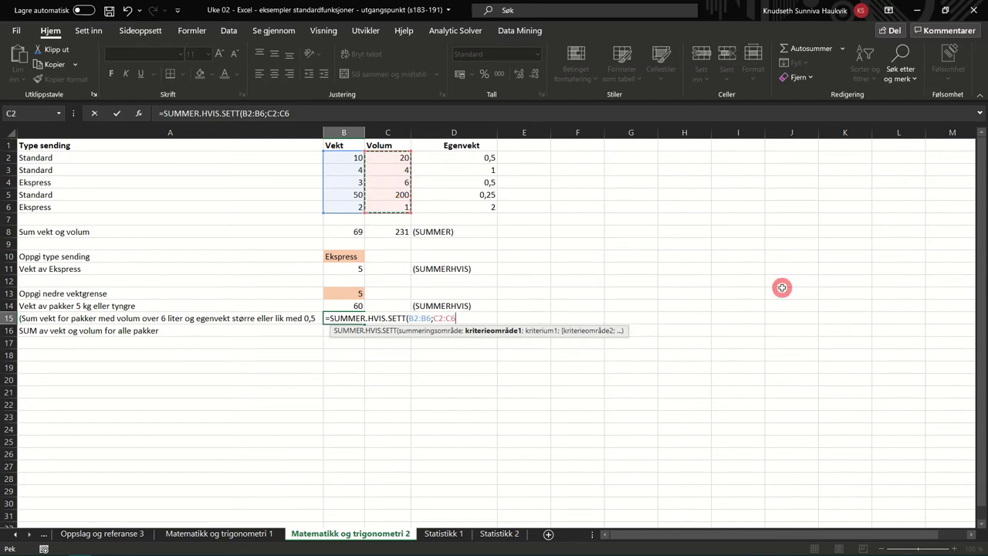
type(";")
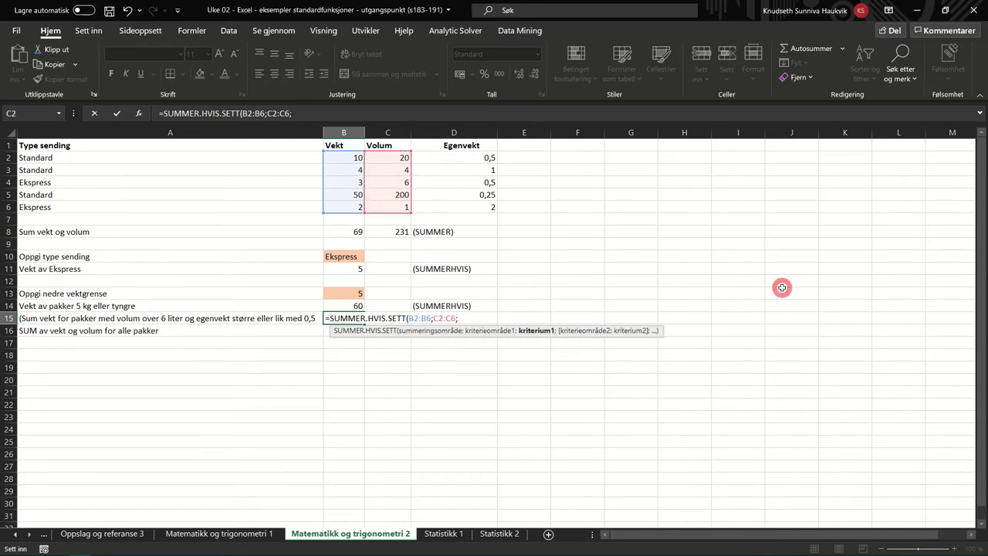
type(">")
key("shift")
type("\";")
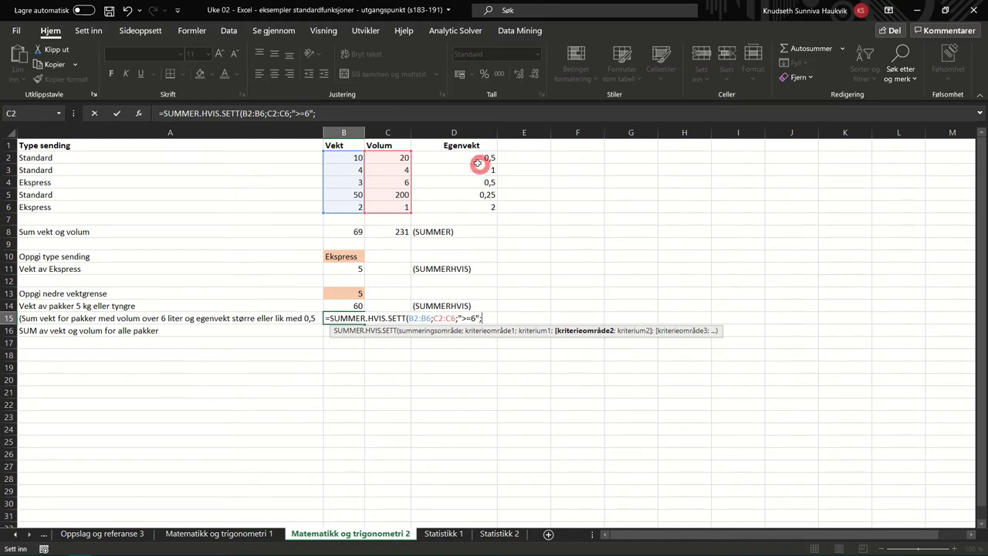
Finish the SUMMER.HVIS.SETT formula in B15 with D2:D6 as the second criteria range and ">=0,5" as its criterion.
mouse_move(466, 154)
left_mouse_down()
mouse_move(473, 214)
mouse_move(458, 161)
mouse_move(461, 205)
left_mouse_up()
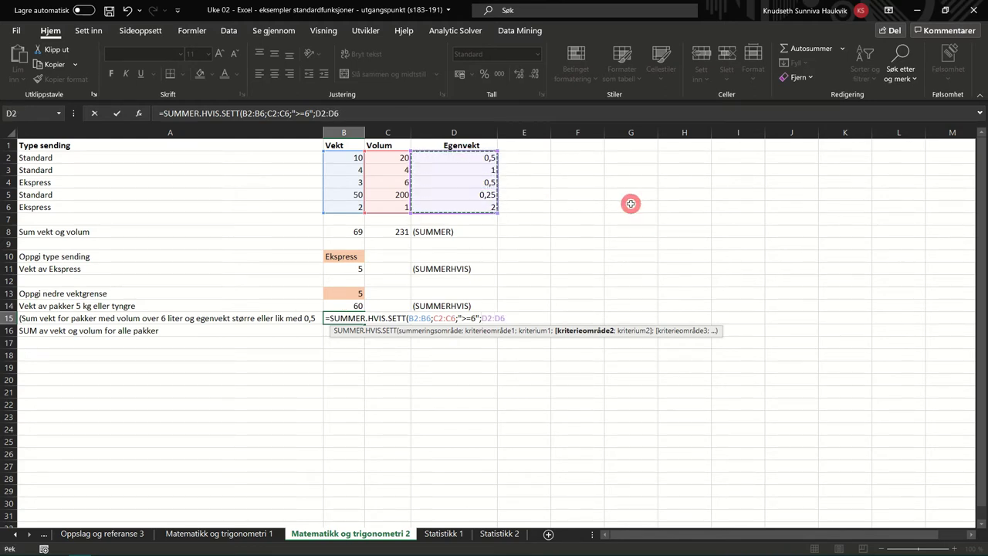
type(";")
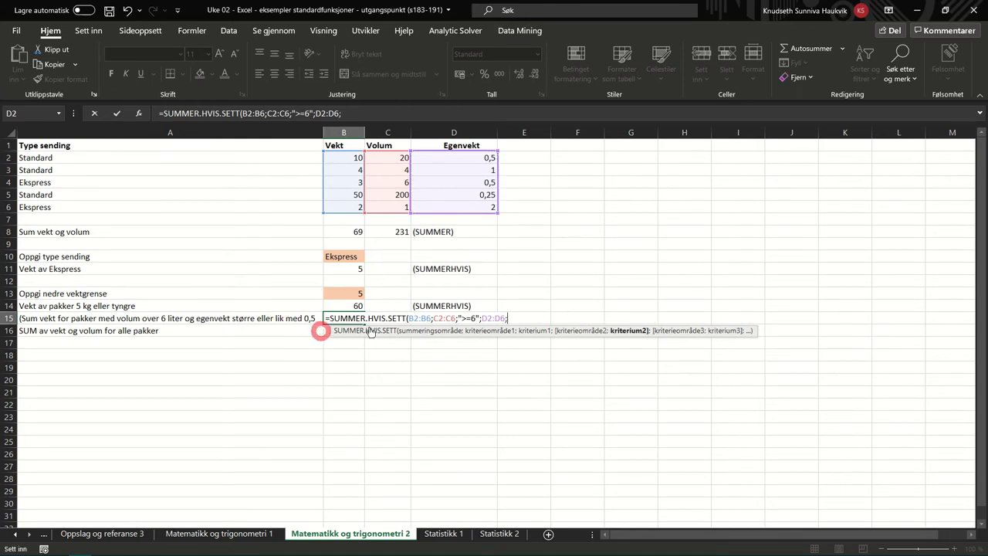
type("\">=")
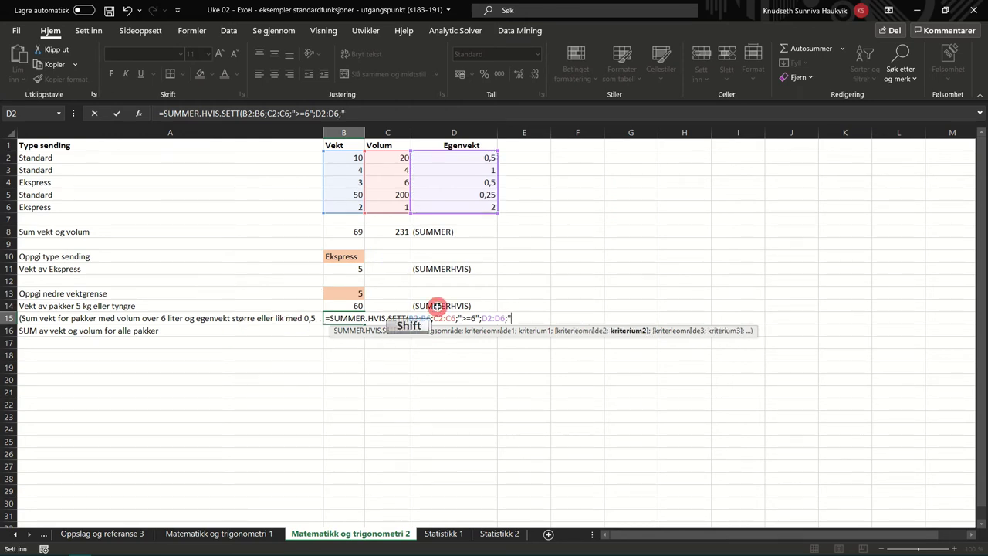
type("0,")
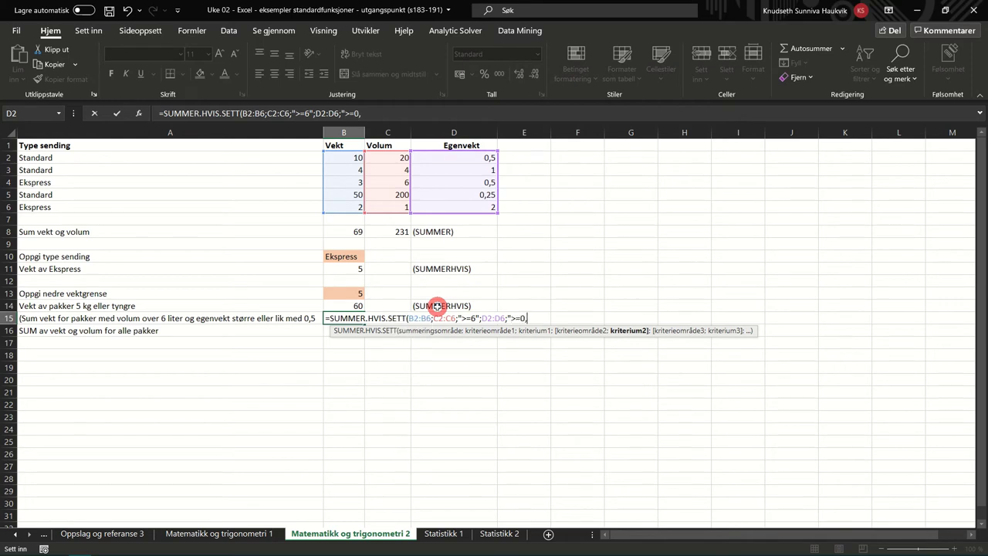
type("5\")")
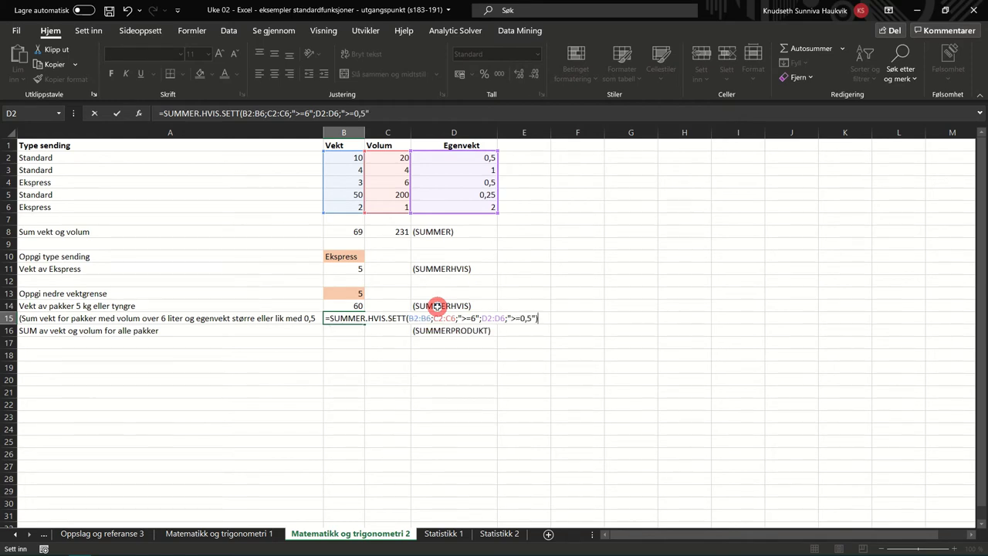
key("Return")
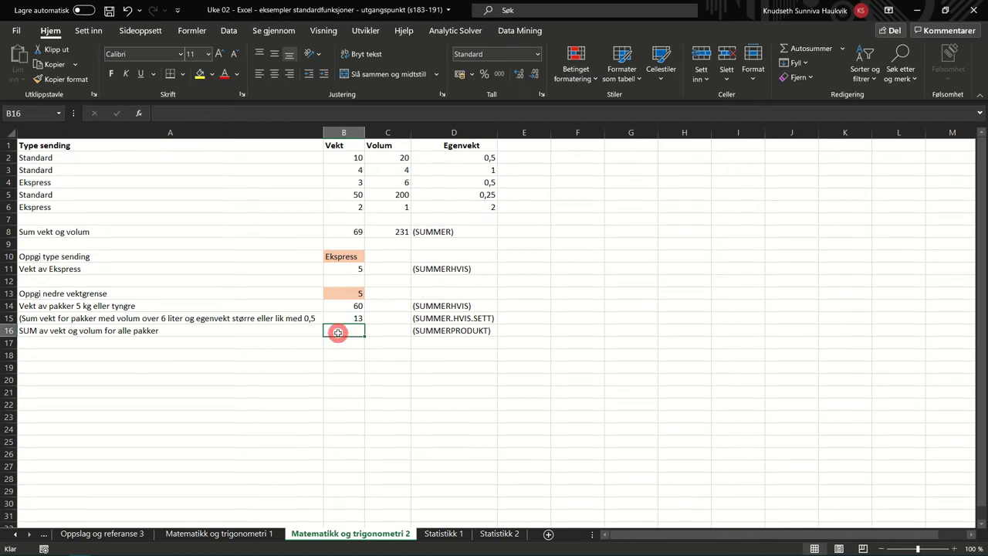
Start a SUMMERPRODUKT formula in B16 with the weights B2:B6 as the first array.
type("=")
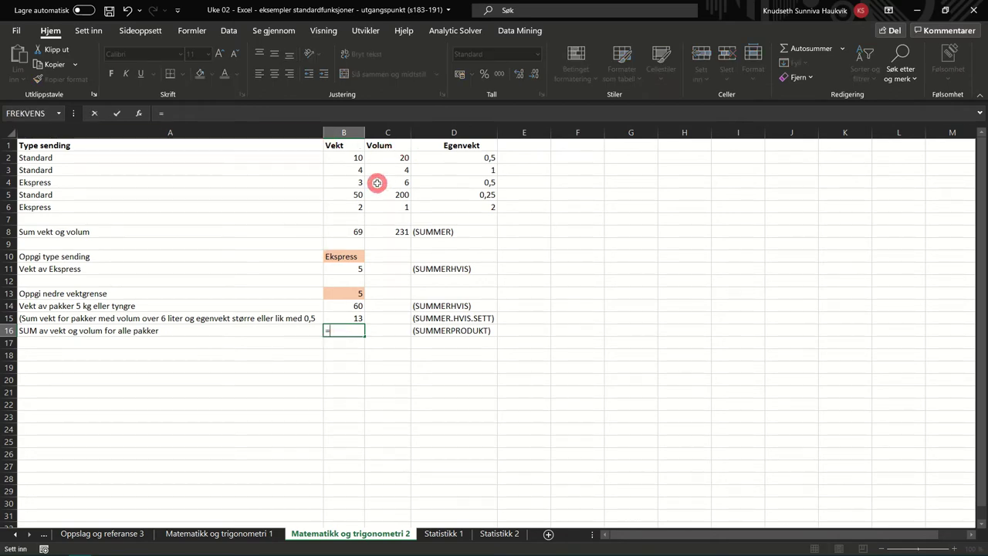
type("sum")
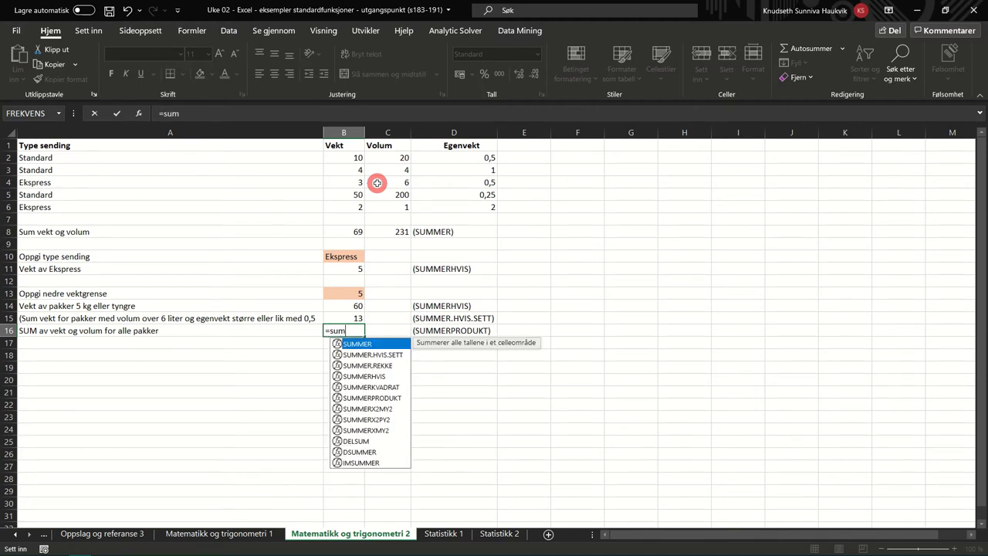
key("Down")
key("Down")
key("Down")
key("Down")
key("Down")
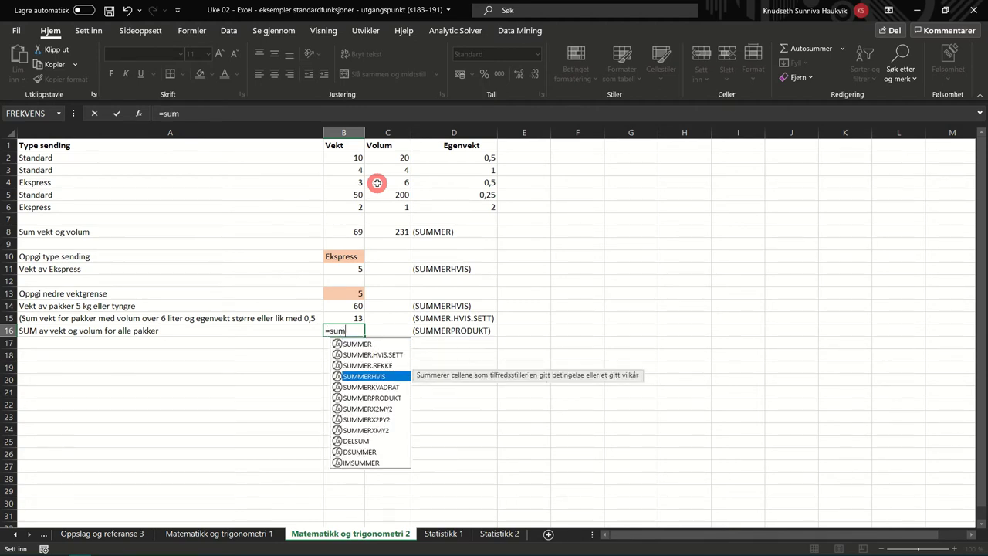
key("Tab")
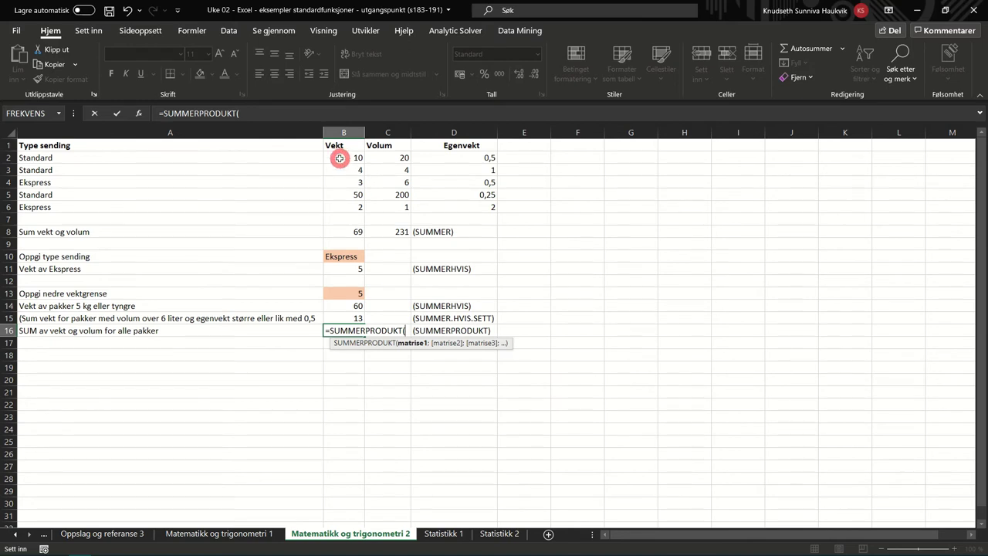
left_click_drag(338, 159, 339, 207)
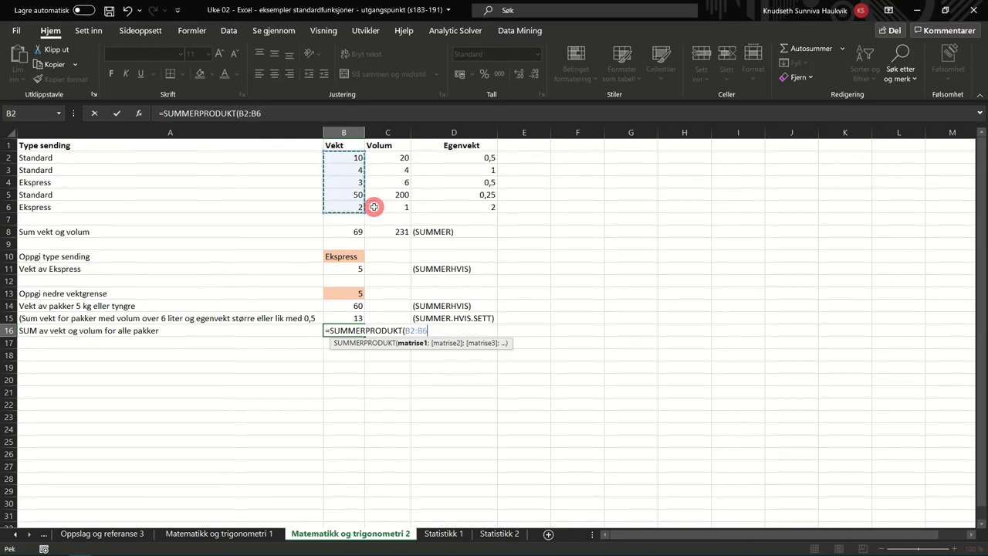
Finish the SUMMERPRODUKT formula in B16 with the volumes C2:C6 as the second array.
type(";")
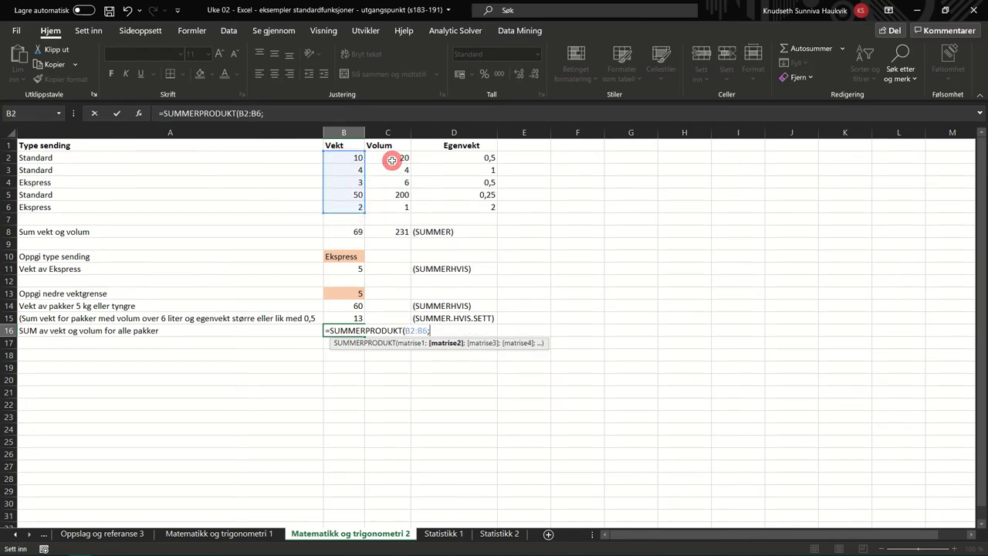
left_click_drag(392, 158, 391, 207)
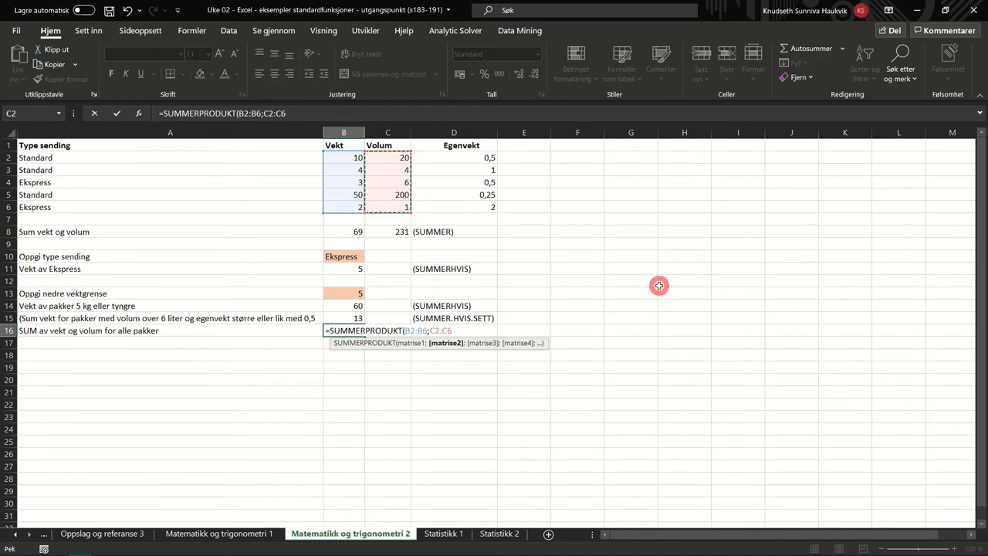
type(")")
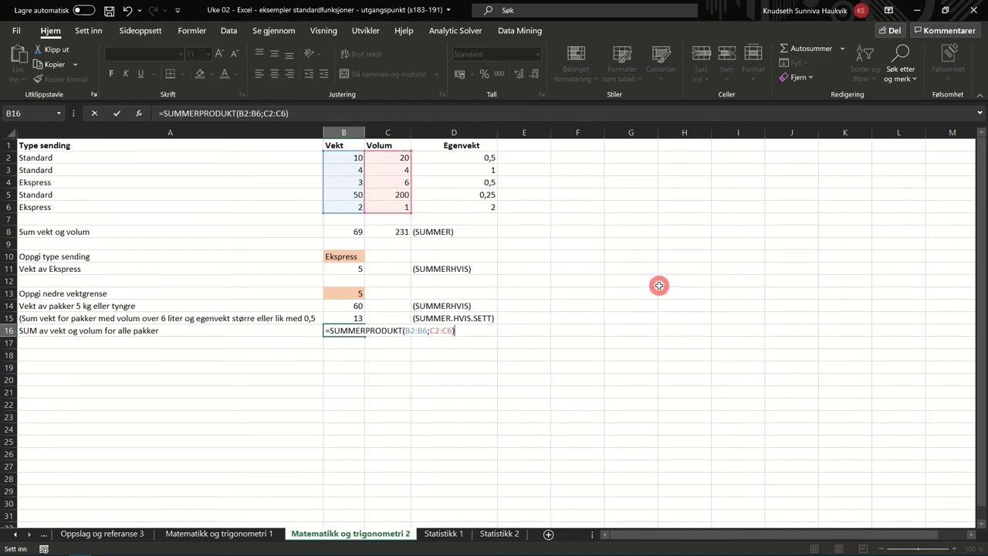
key("Return")
type("=summer")
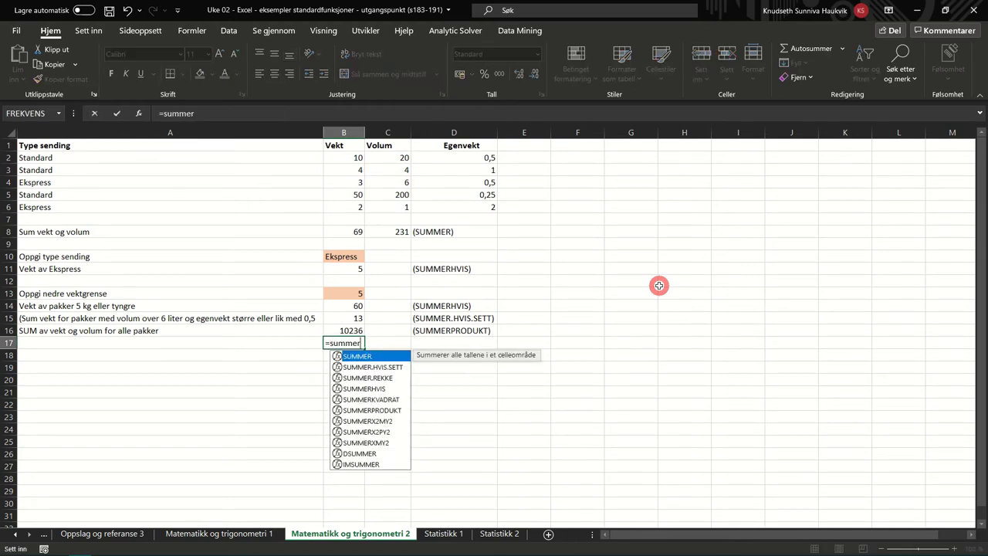
key("Tab")
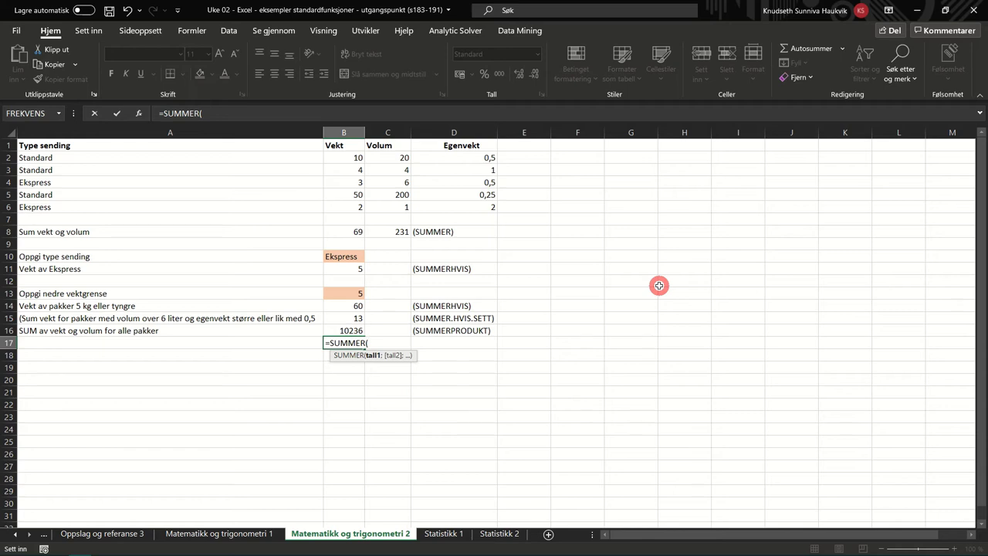
key("BackSpace")
key("Escape")
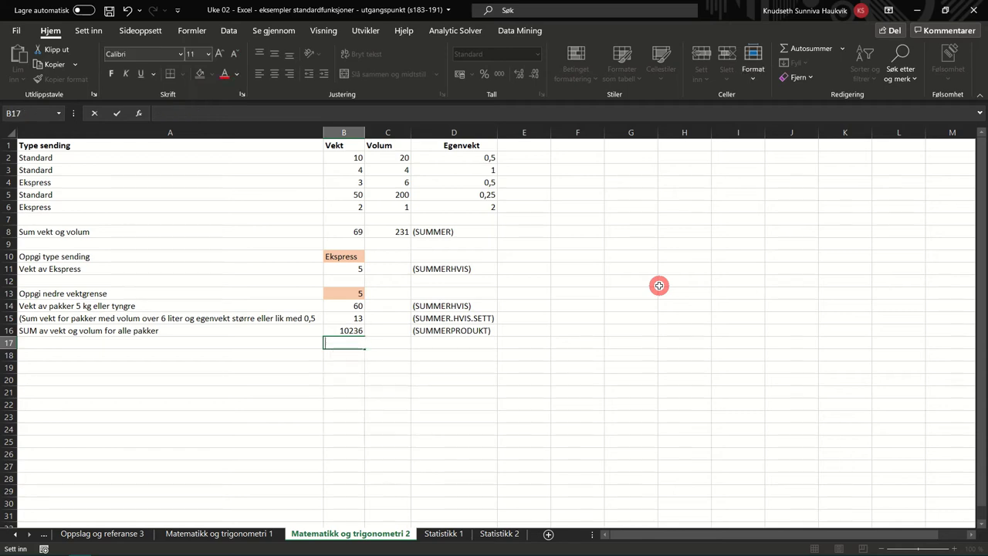
Start a manual check formula in B17 that adds the weight-times-volume products B2*C2 and B3*C3.
type("=")
left_click(346, 159)
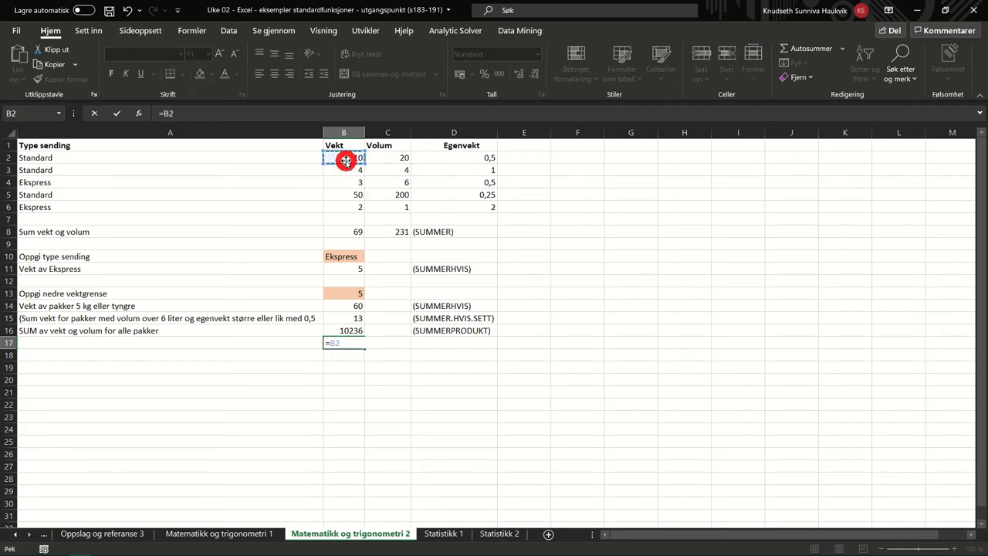
type("*")
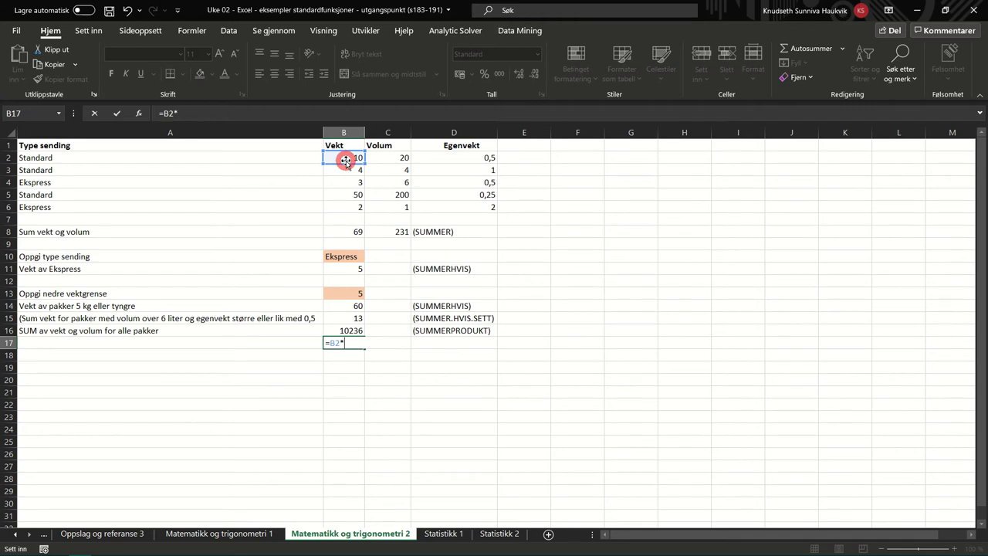
left_click(387, 160)
type("+")
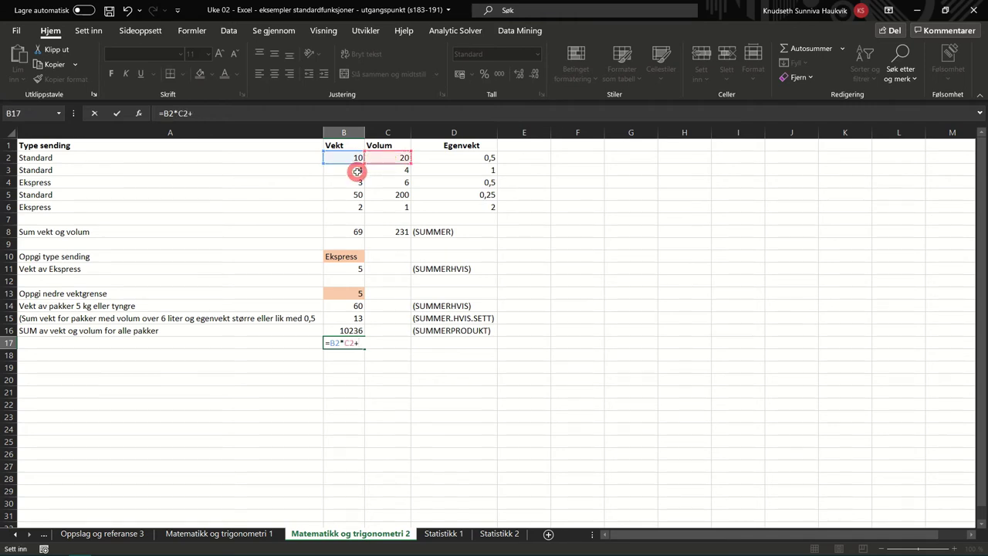
left_click(357, 171)
type("*")
left_click(388, 172)
type("+")
Complete the sum in B17 with the products B4*C4, B5*C5 and B6*C6.
left_click(356, 180)
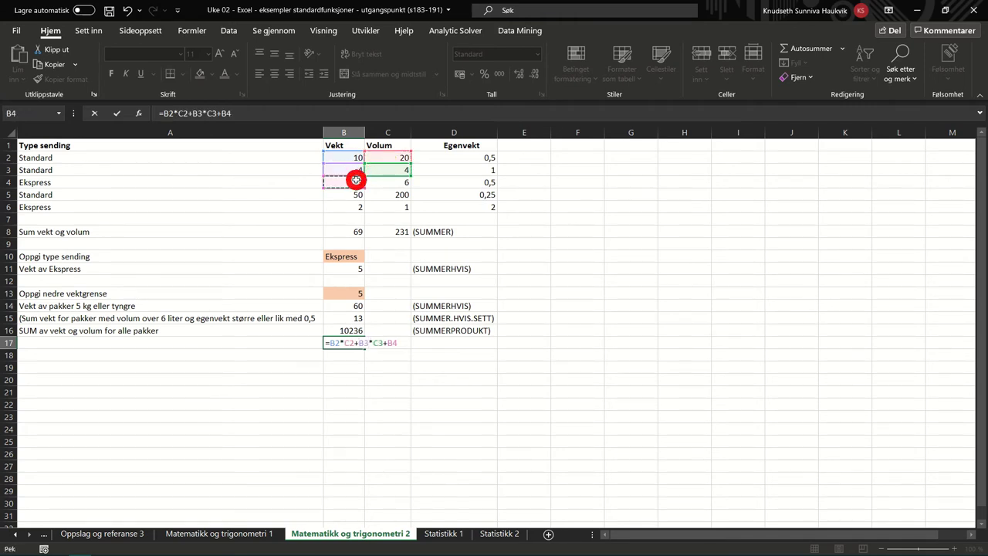
type("*")
left_click(382, 182)
type("+")
left_click(352, 194)
type("*")
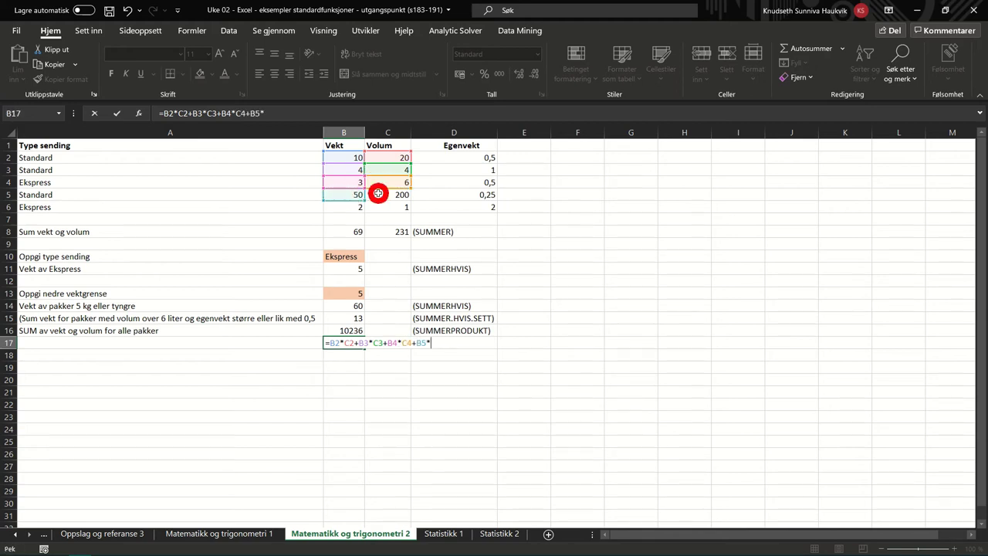
left_click(379, 193)
type("+")
left_click(356, 205)
type("*")
left_click(382, 205)
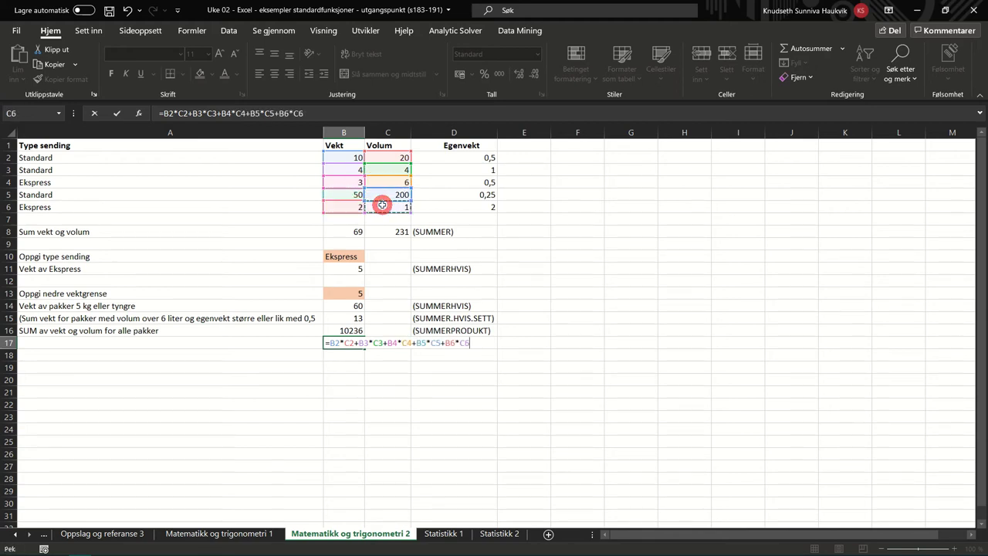
key("Return")
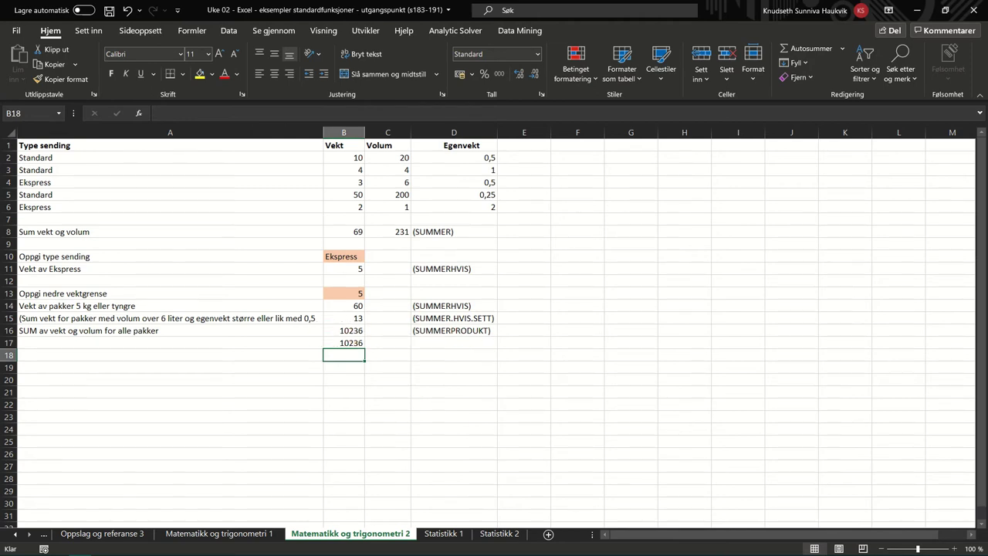
Switch to the Statistikk 1 sheet and count the weights A3:A8 in E3 with the ANTALL function.
key("ctrl+Page_Down")
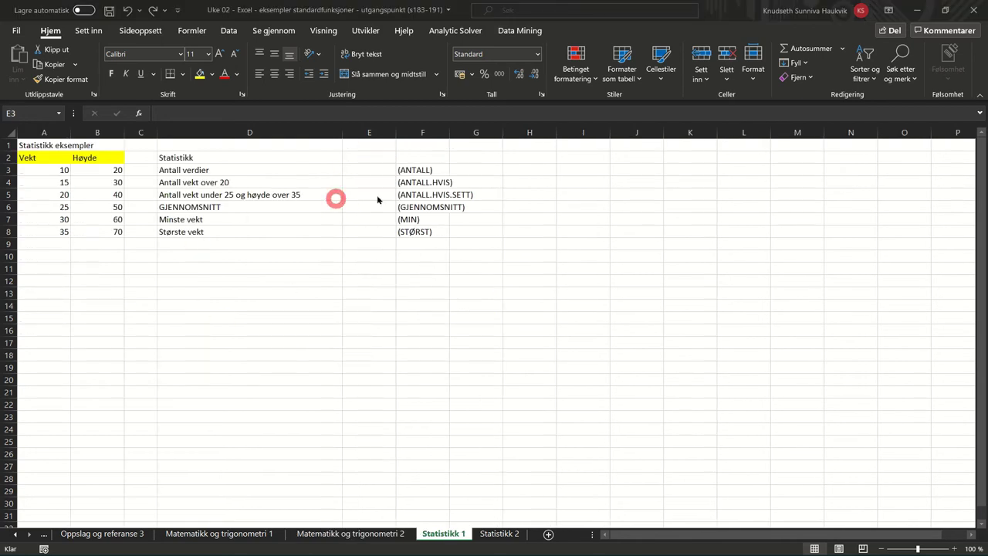
left_click(373, 171)
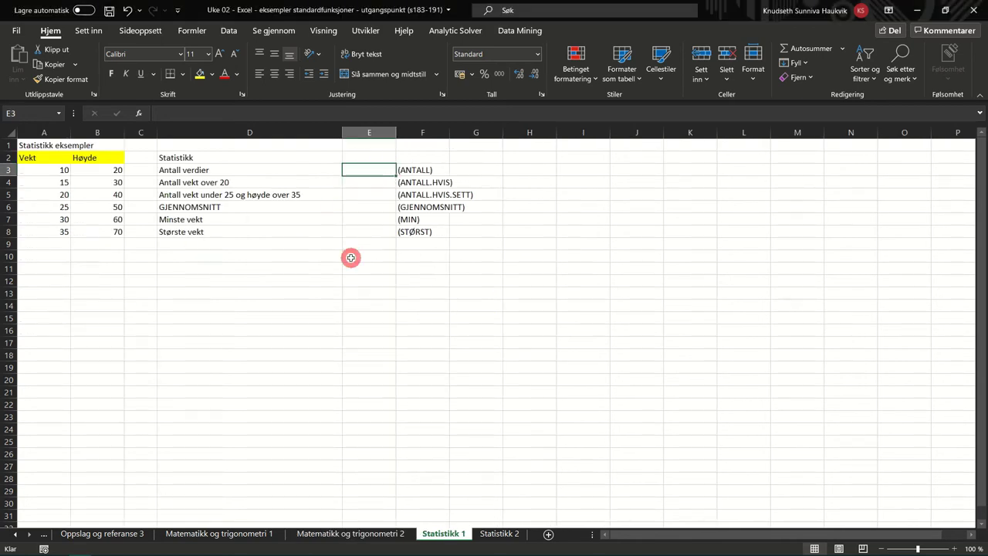
type("=antal")
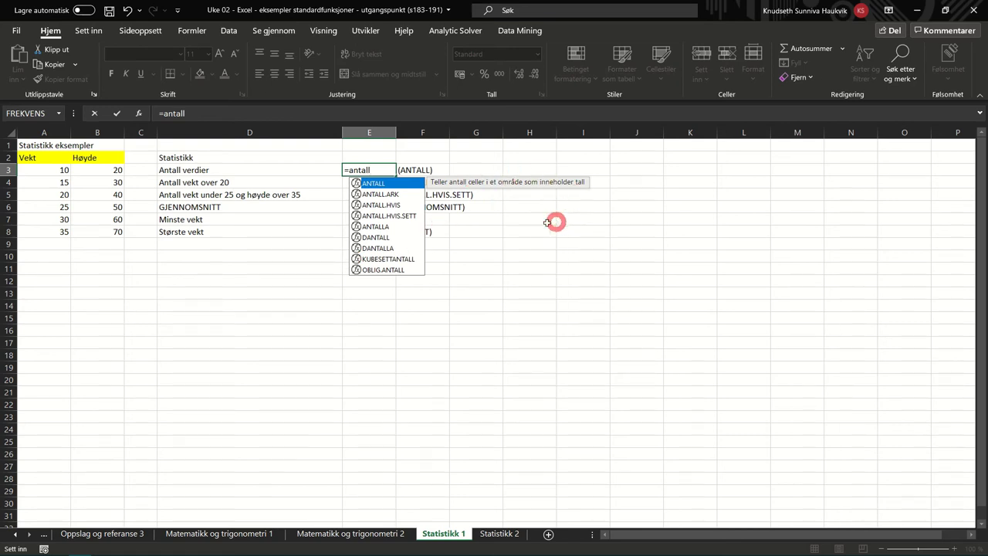
type("l")
key("Tab")
left_click_drag(44, 170, 58, 235)
key("Return")
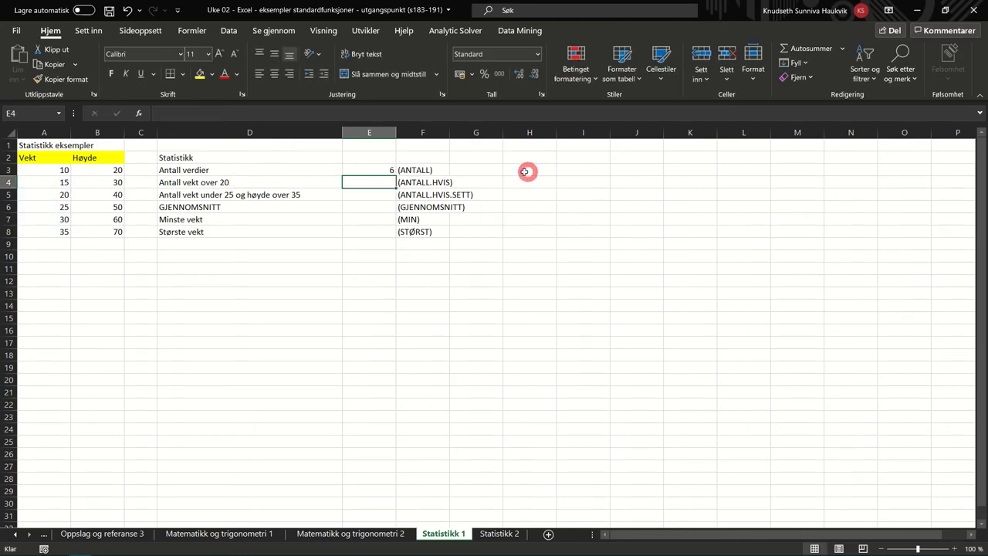
Count the non-empty text cells D3:D8 in G3 with the ANTALLA function.
left_click(498, 170)
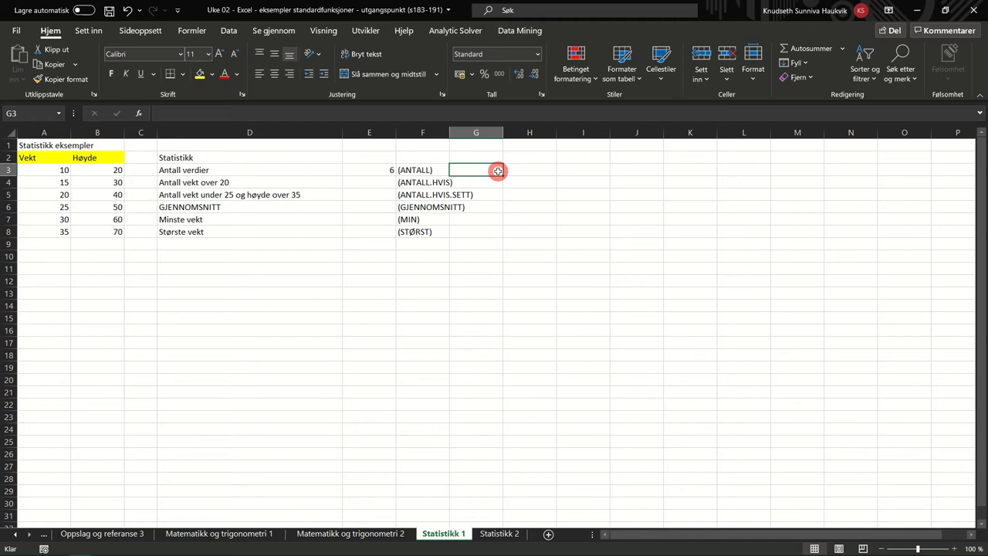
type("=")
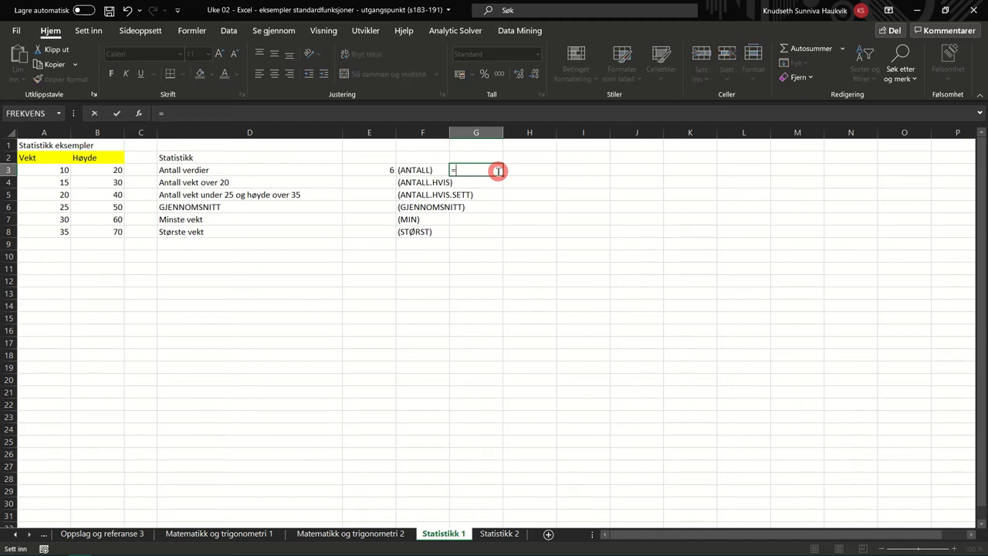
type("antaall")
key("BackSpace")
type("lla")
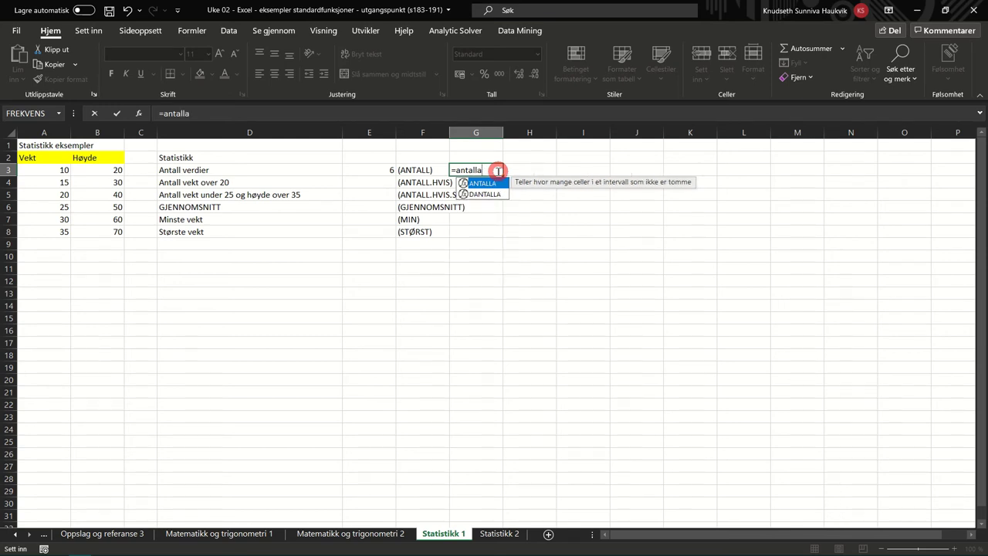
key("Tab")
left_click_drag(232, 170, 242, 232)
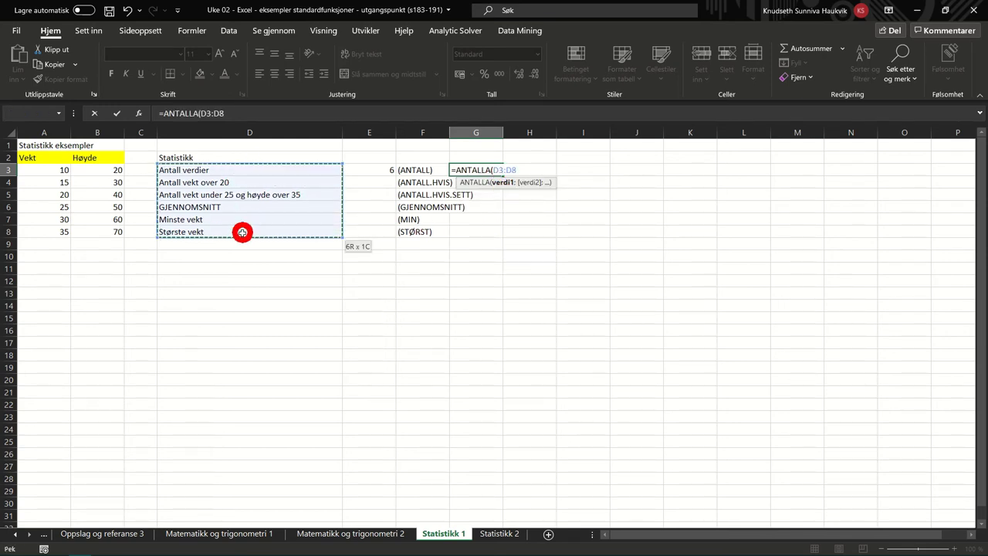
key("Return")
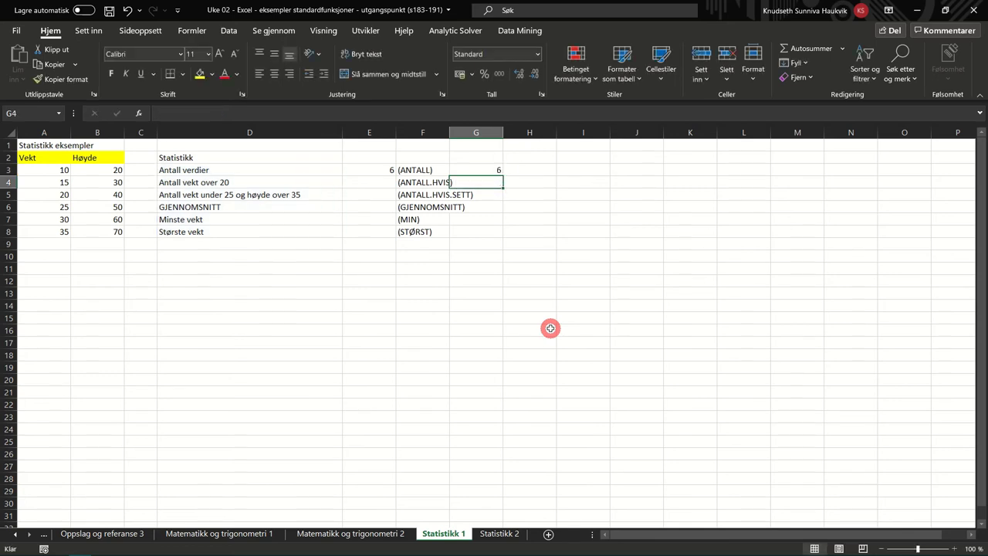
Start an ANTALL.HVIS formula in E4 with the weights A3:A8 as the range.
left_click(548, 170)
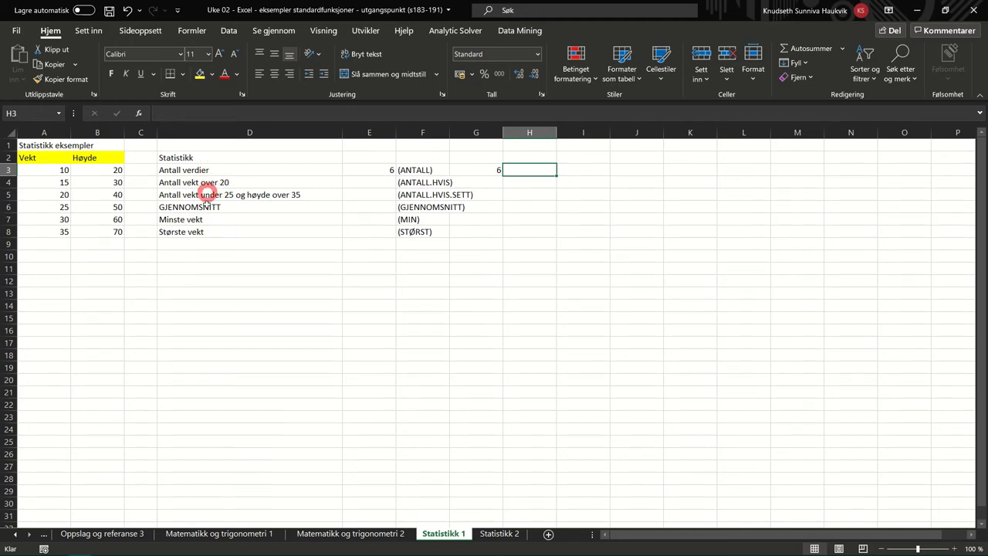
left_click(379, 180)
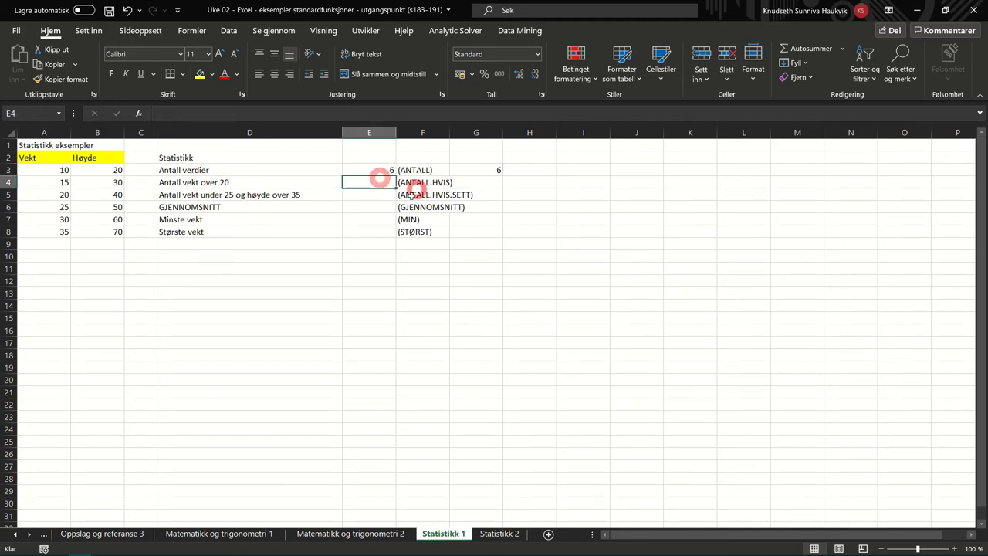
type("=antall")
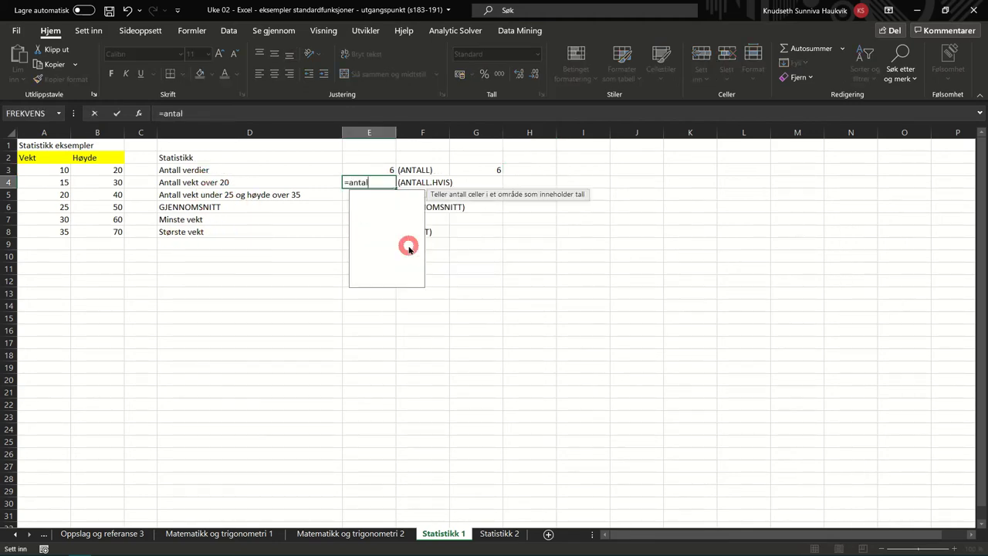
key("Down")
key("Down")
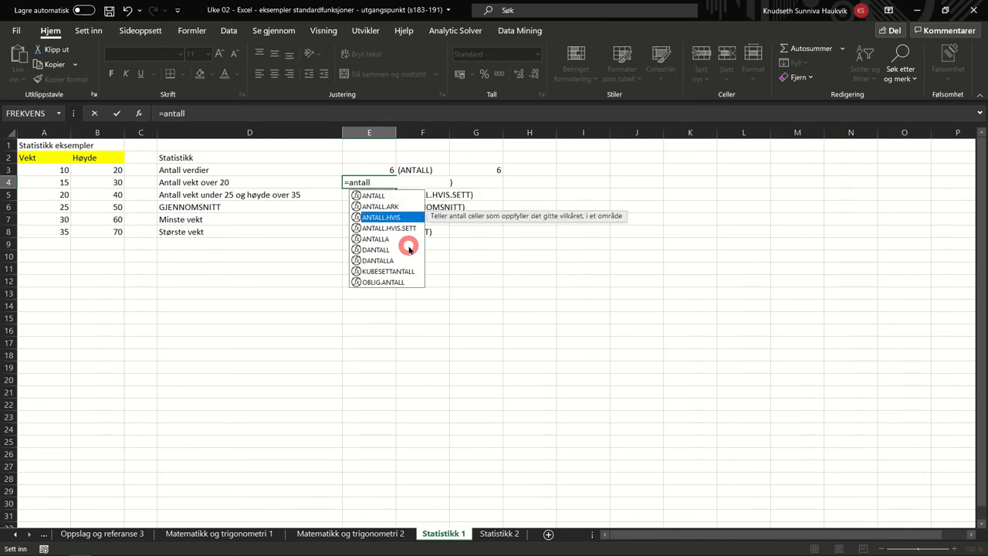
key("Tab")
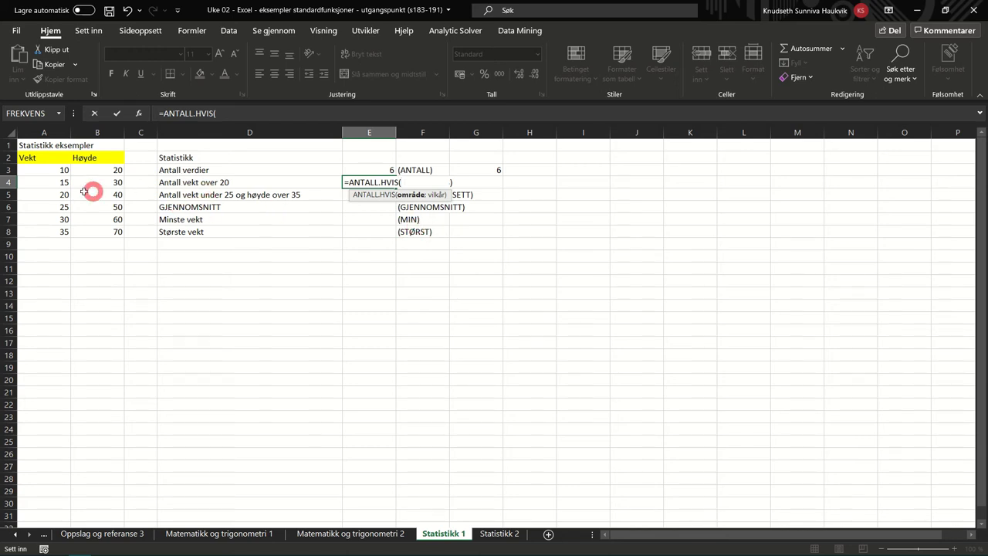
left_click_drag(56, 170, 58, 232)
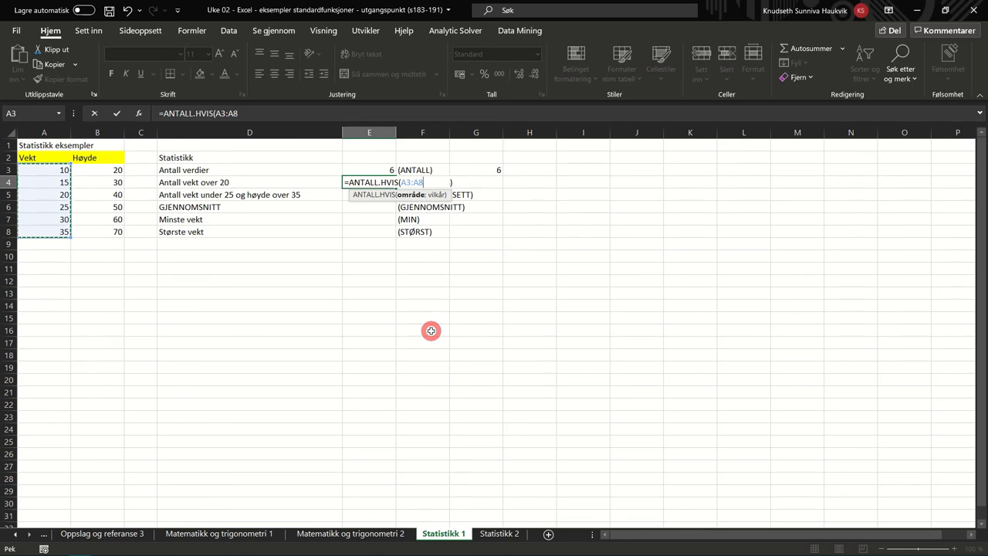
Finish the ANTALL.HVIS formula in E4 with the criterion ">=20".
type(";")
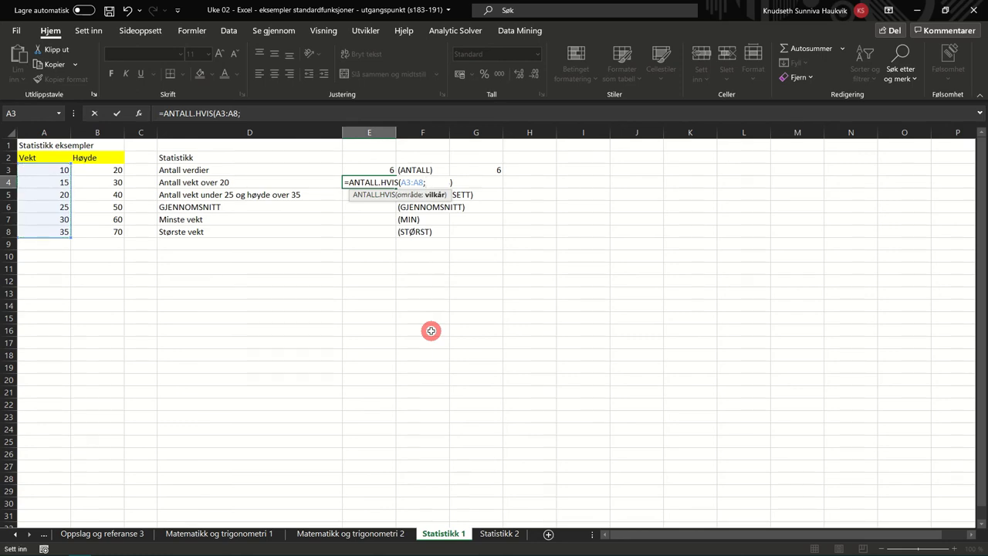
type(" >=")
key("shift")
type("20\"")
key("Return")
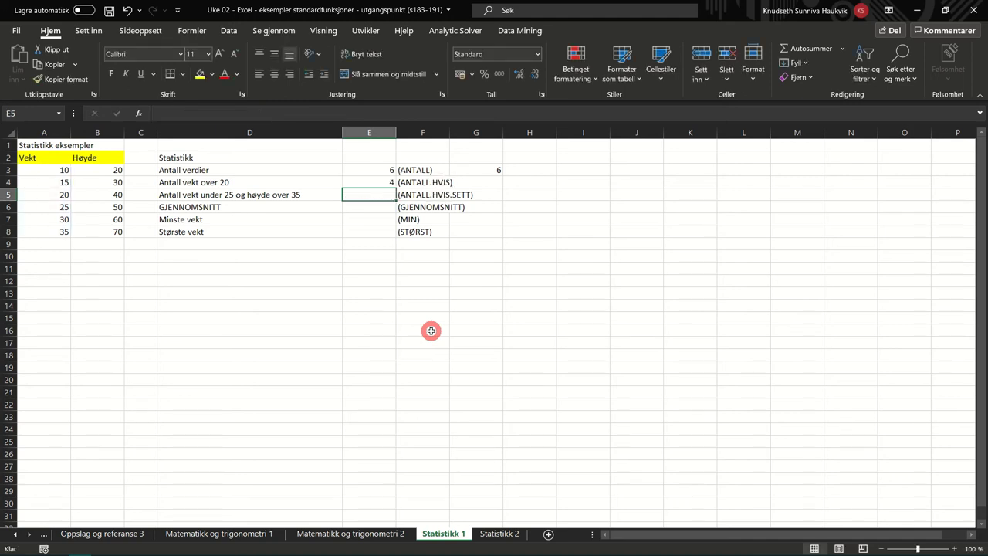
Start an ANTALL.HVIS.SETT formula in E5 with the weights A3:A8 and the criterion "<25".
type("=antall")
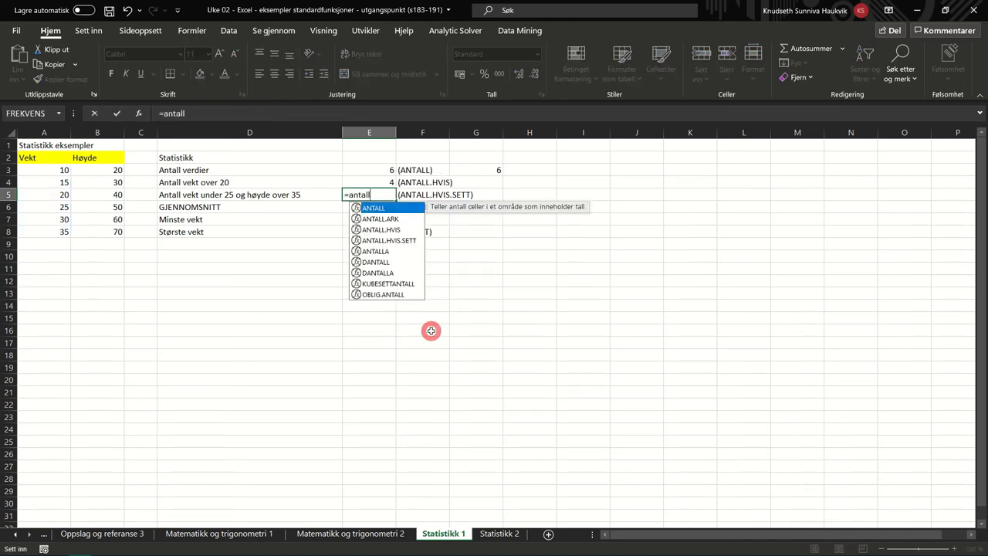
type(".")
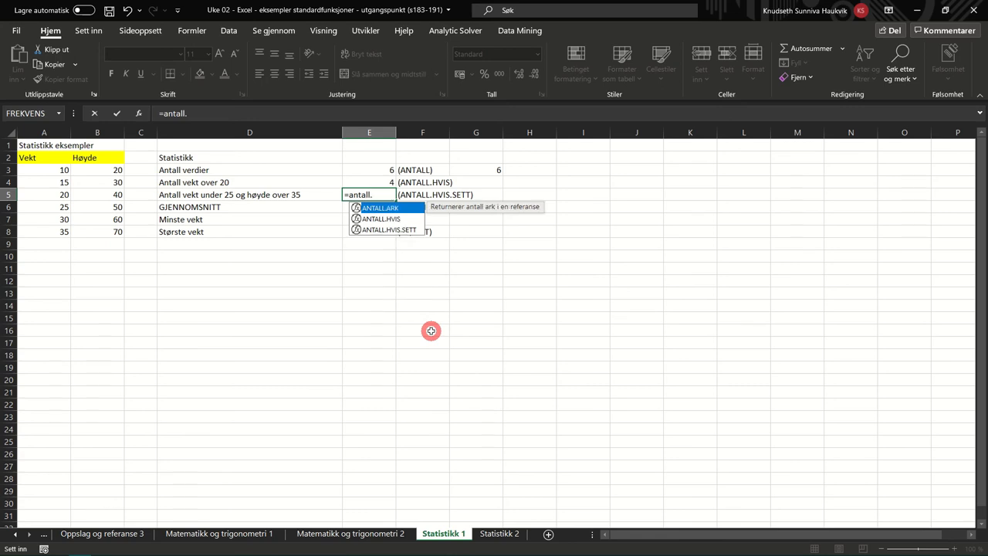
key("Down")
key("Down")
key("Tab")
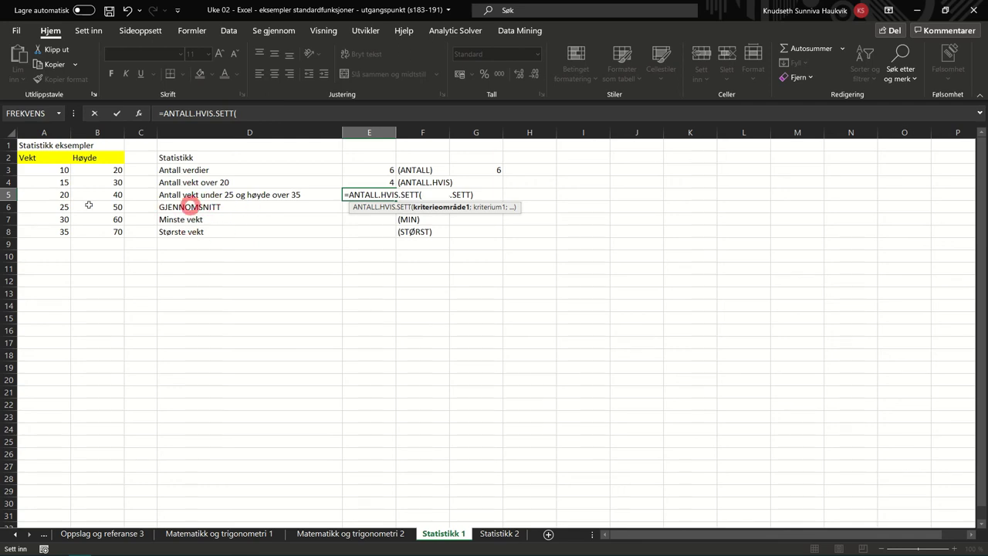
left_click_drag(37, 172, 38, 236)
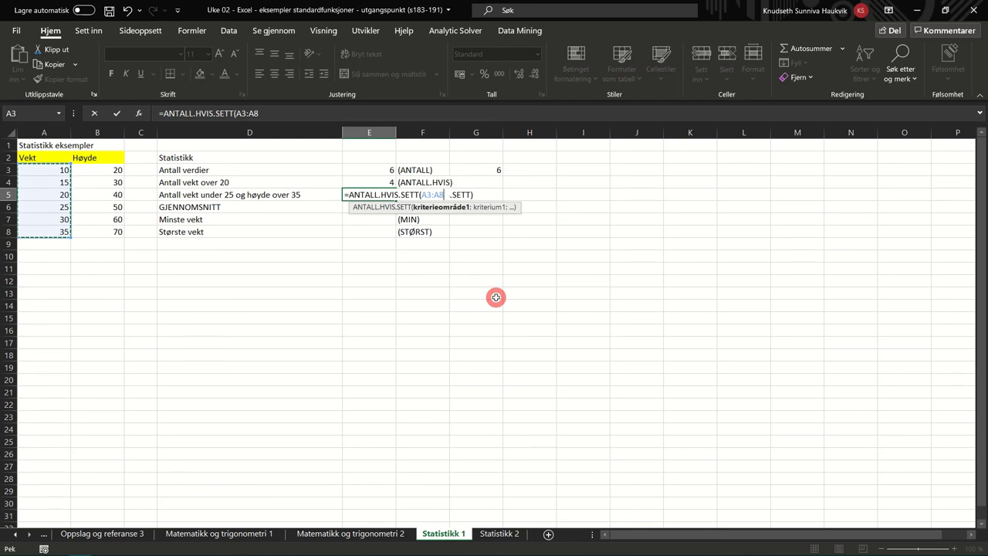
type(";")
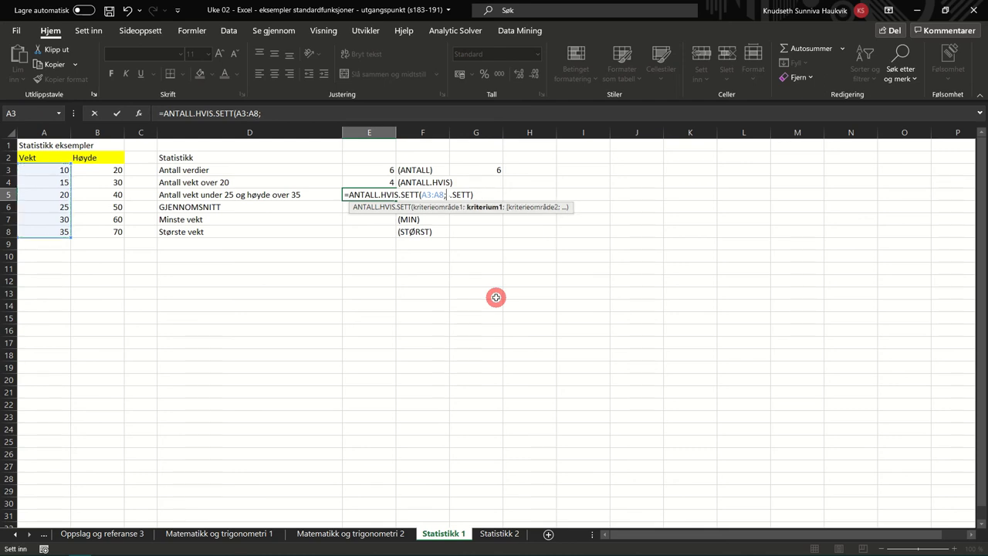
type("\"<25")
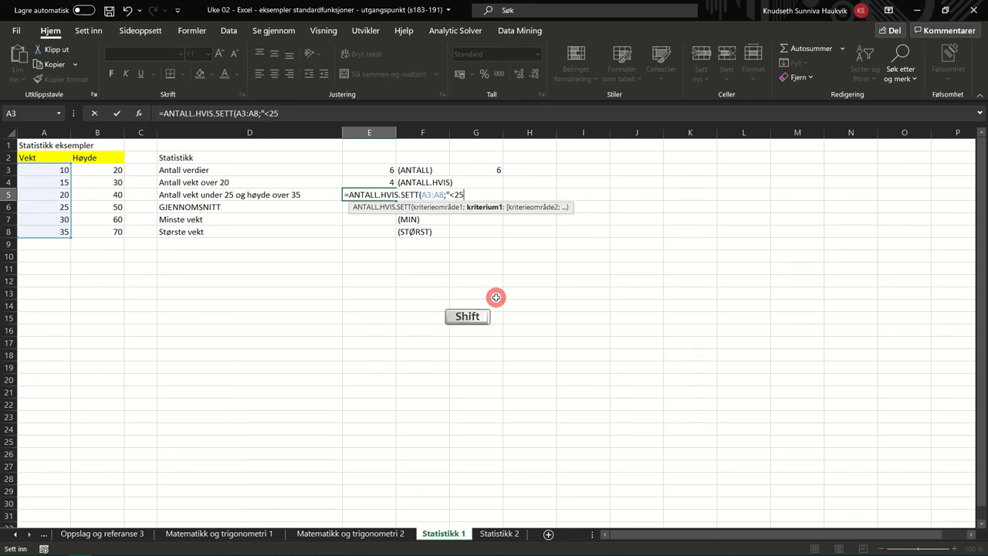
type("\";")
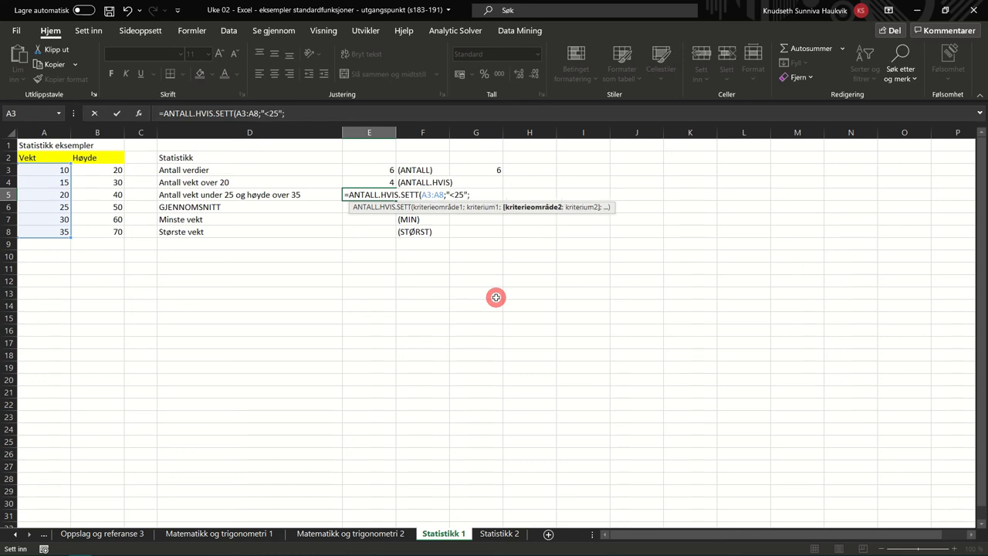
Finish the ANTALL.HVIS.SETT formula in E5 with the heights B3:B8 and the criterion ">=35".
left_click_drag(110, 168, 115, 227)
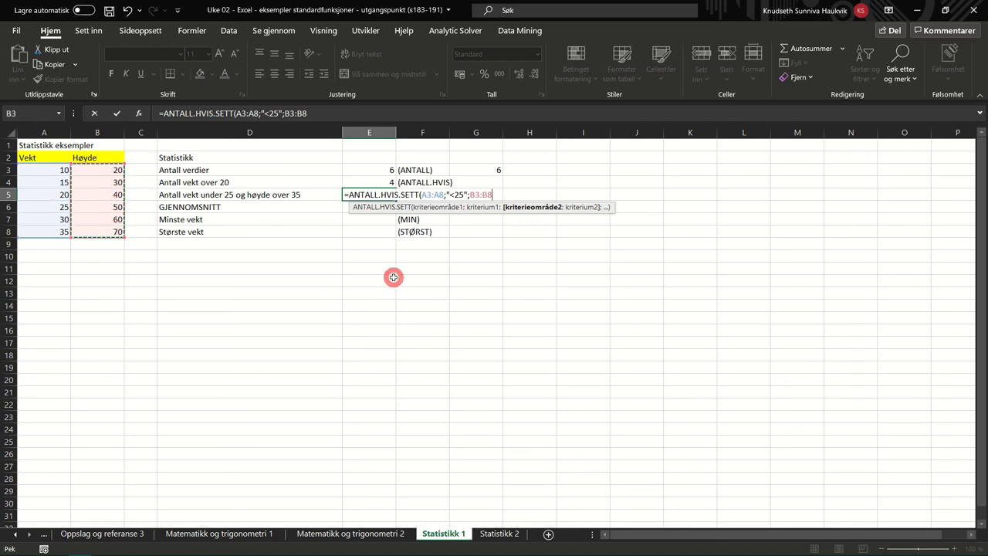
type(";\"")
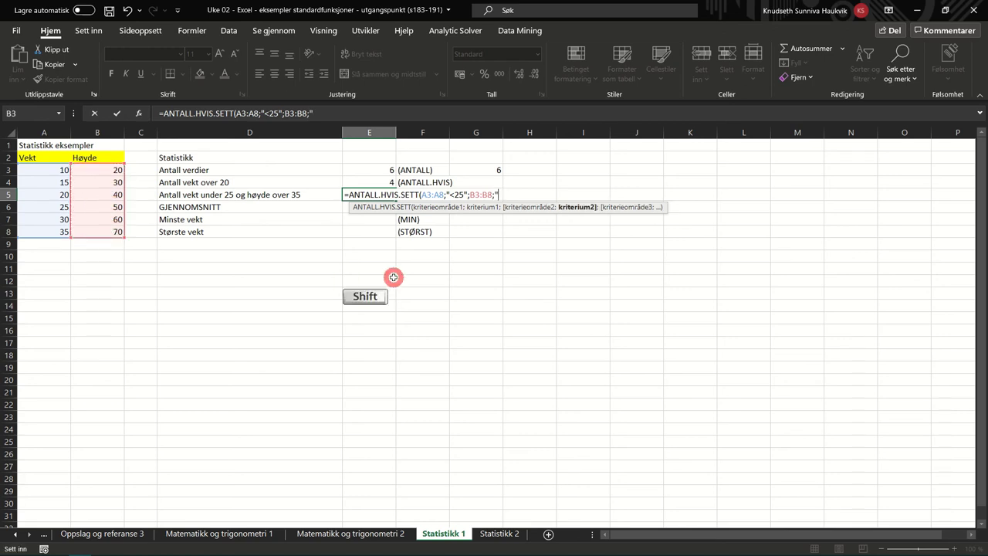
type(">=35")
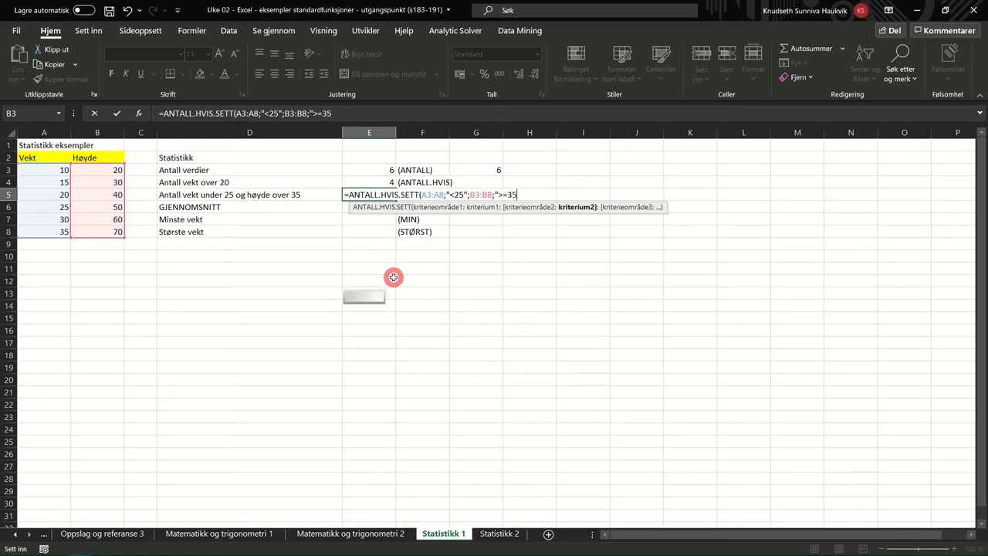
type("\")")
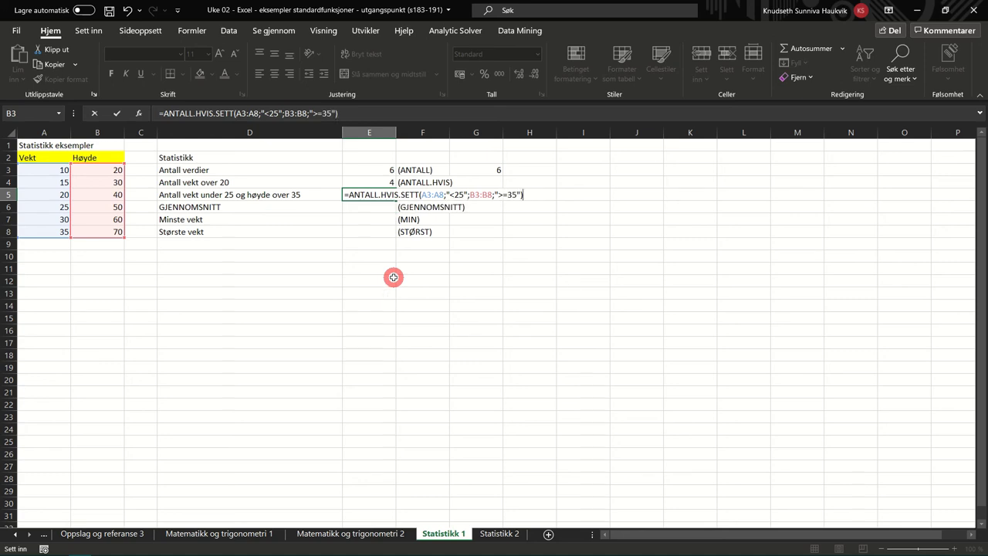
key("Return")
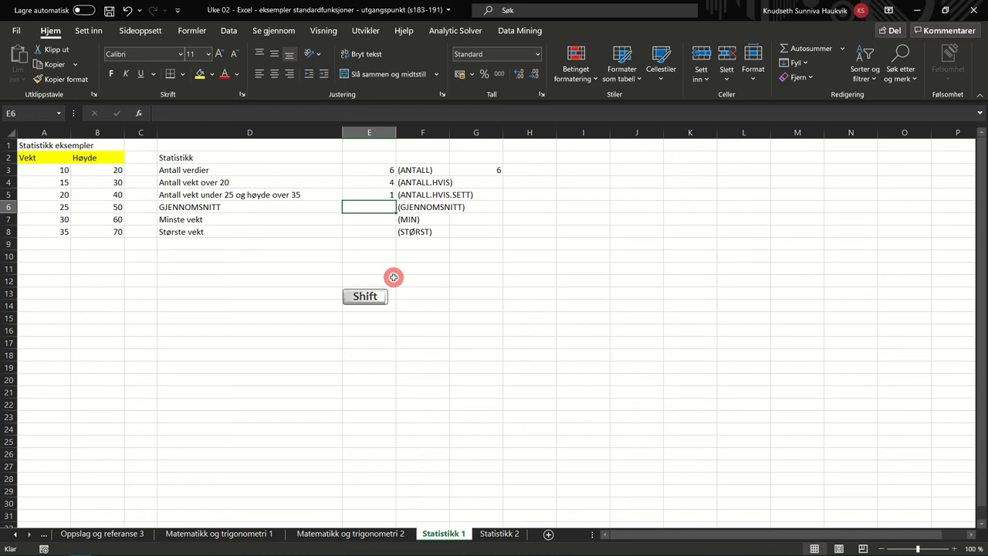
Calculate the average of the weights A3:A8 in E6 with the GJENNOMSNITT function.
type("=")
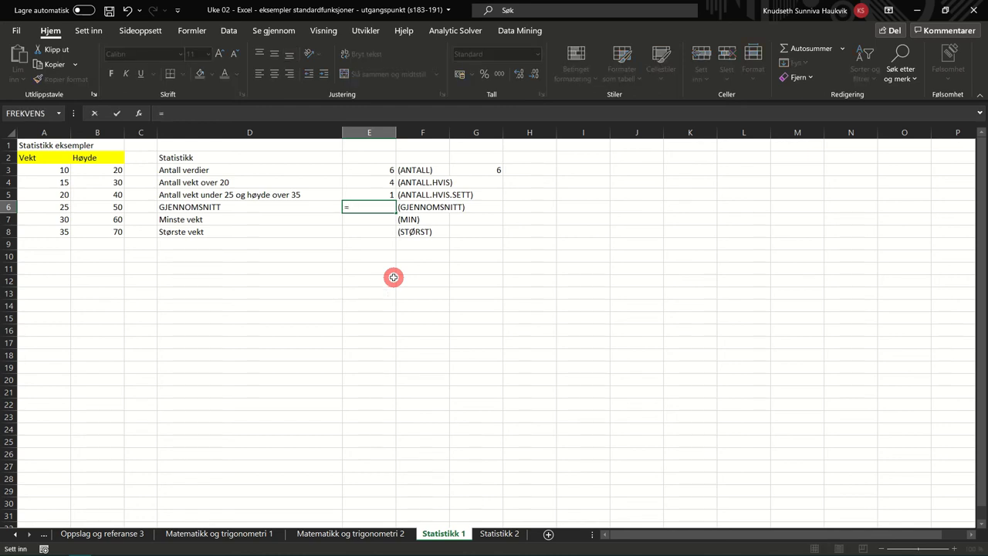
type("gjen")
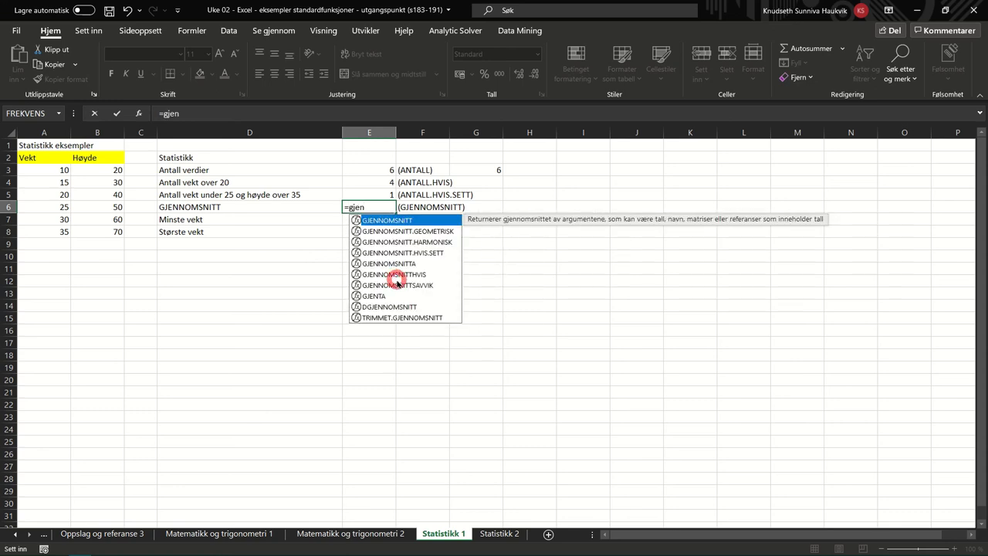
double_click(380, 221)
left_click_drag(37, 169, 48, 229)
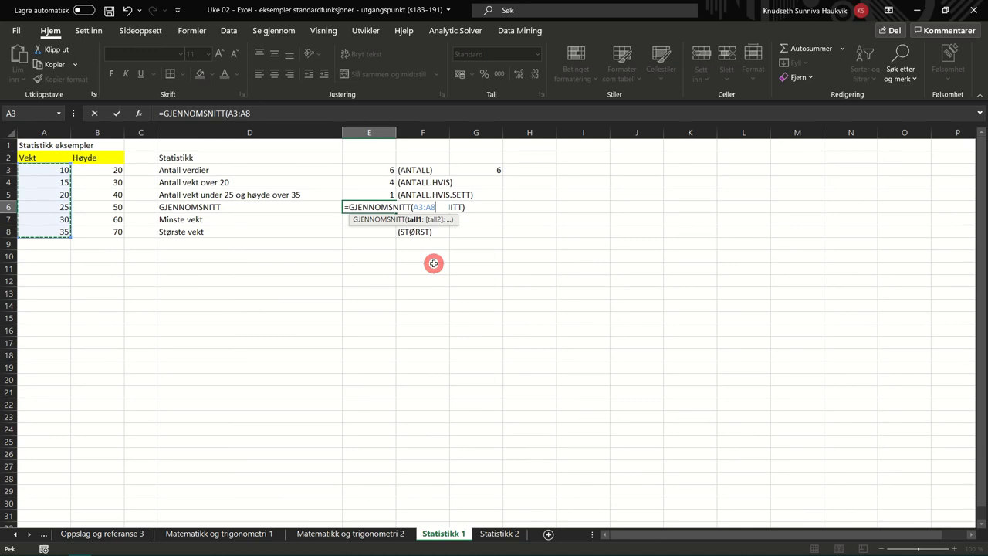
type(")")
key("Return")
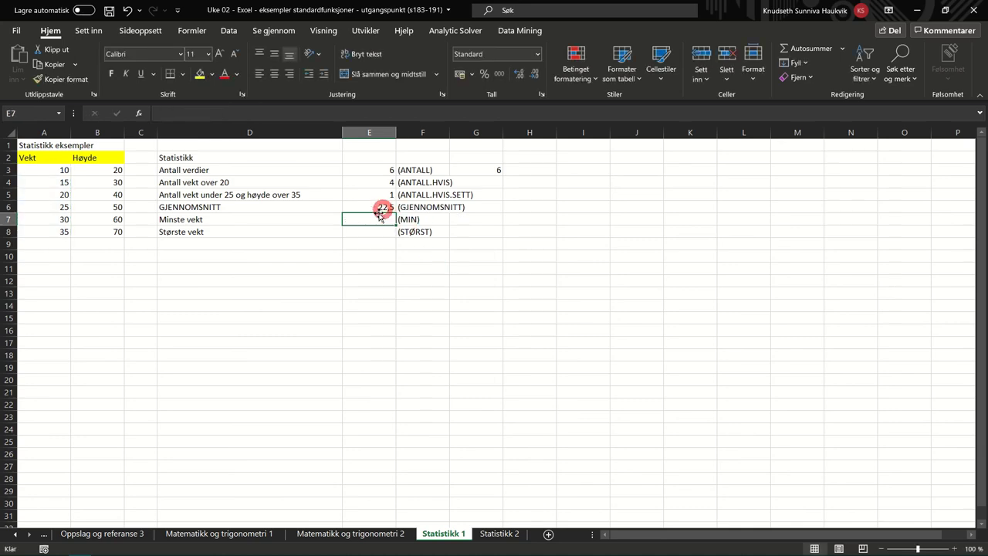
Find the smallest weight in A3:A8 in E7 with the MIN function.
type("=min")
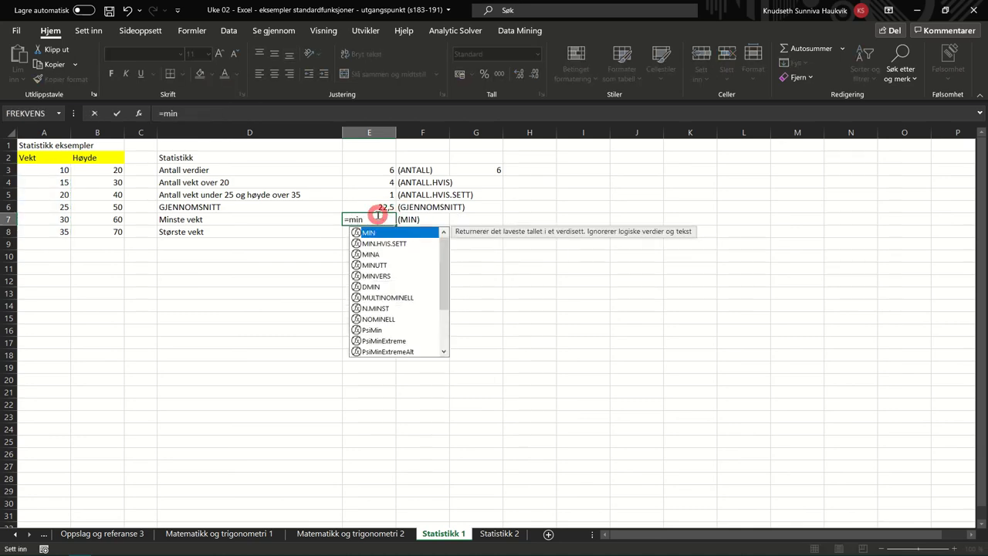
key("Tab")
left_click_drag(57, 173, 60, 233)
key("Return")
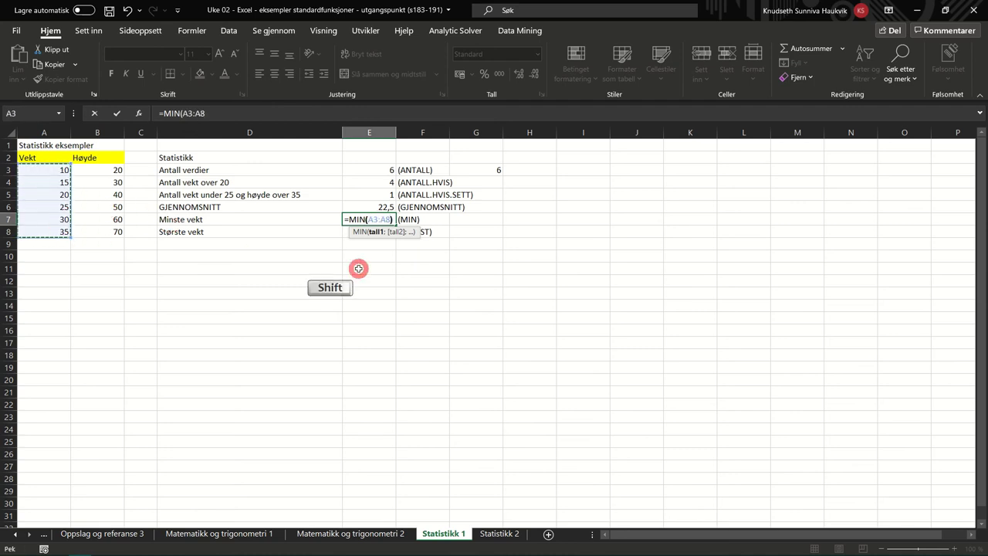
Find the largest weight in A3:A8 in E8 with the STØRST function.
type("=stø")
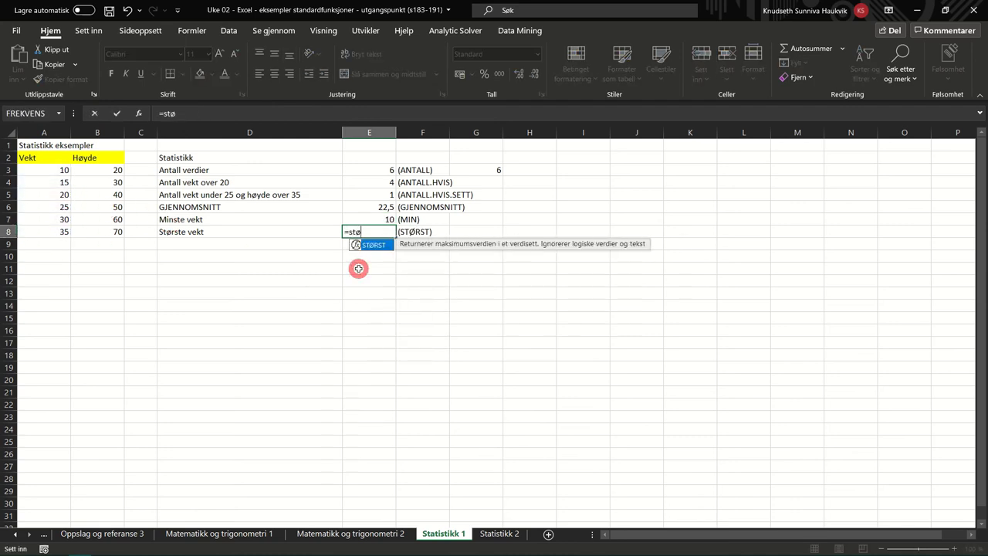
key("Tab")
left_click_drag(59, 173, 54, 232)
key("Return")
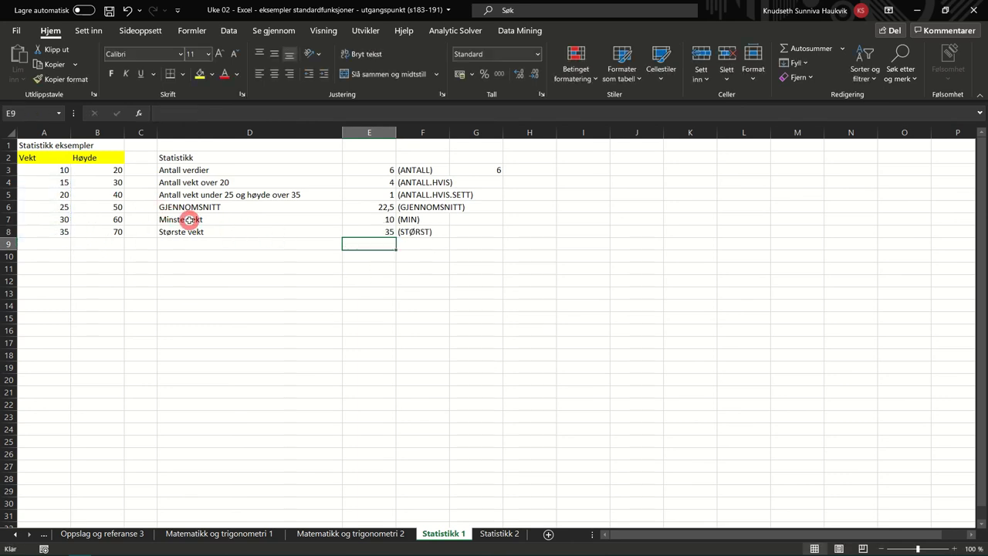
Switch to the Statistikk 2 sheet and enter a FREKVENS formula in D5 with data A4:A14 and class limits C5:C7.
key("ctrl+Page_Down")
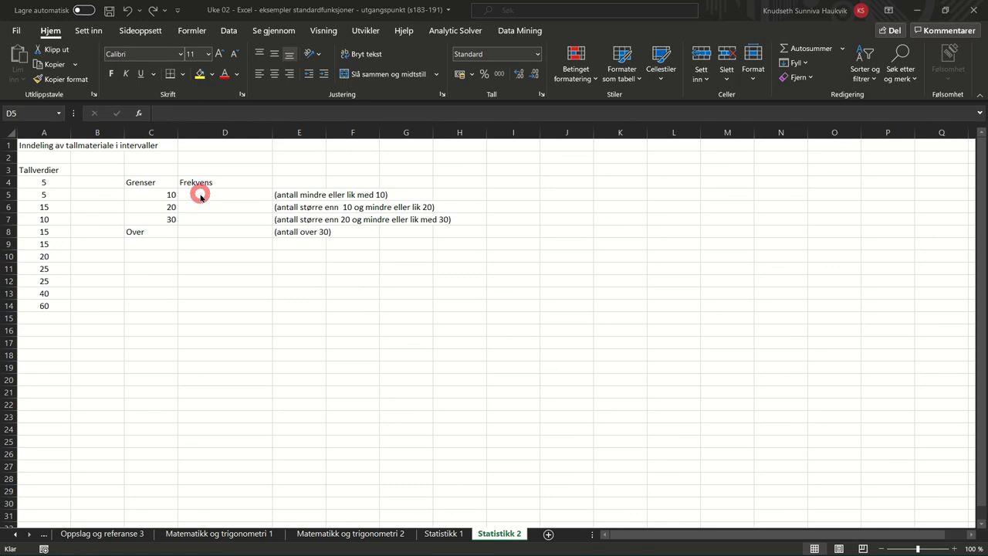
left_click(200, 196)
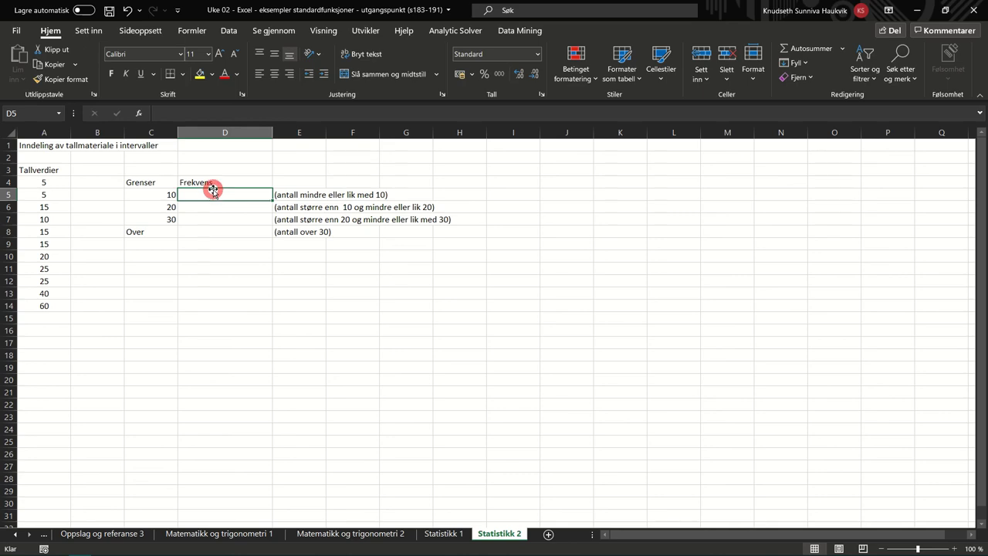
type("=fre")
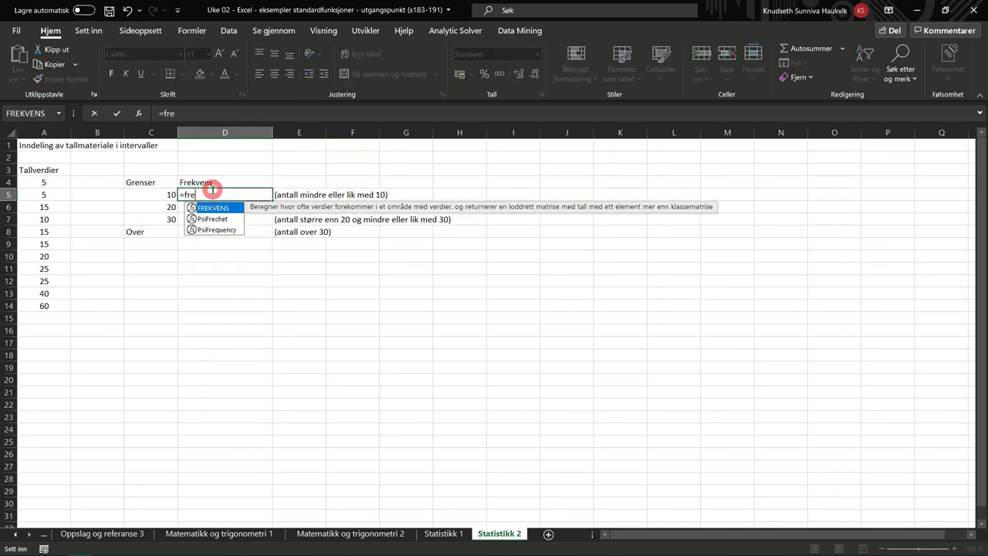
key("Tab")
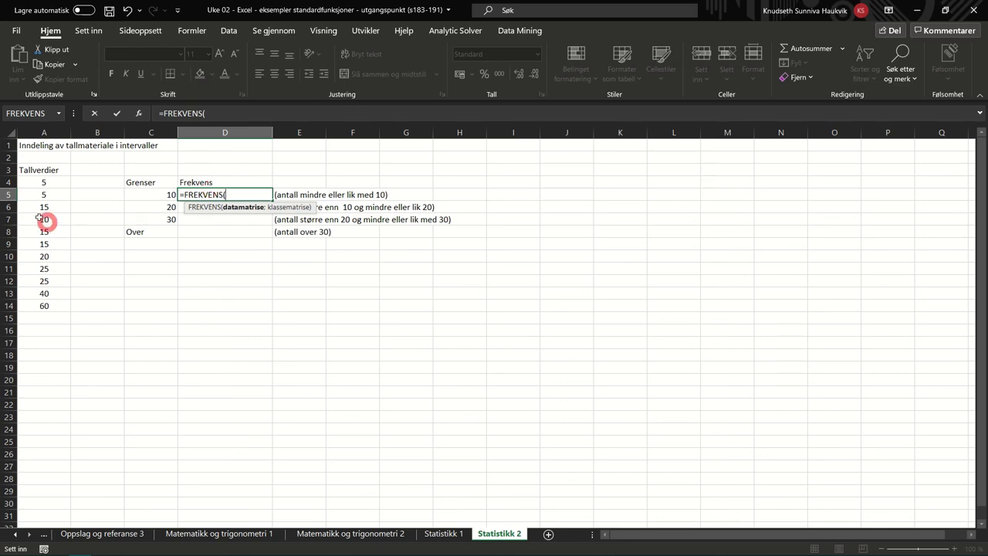
left_click_drag(36, 182, 48, 306)
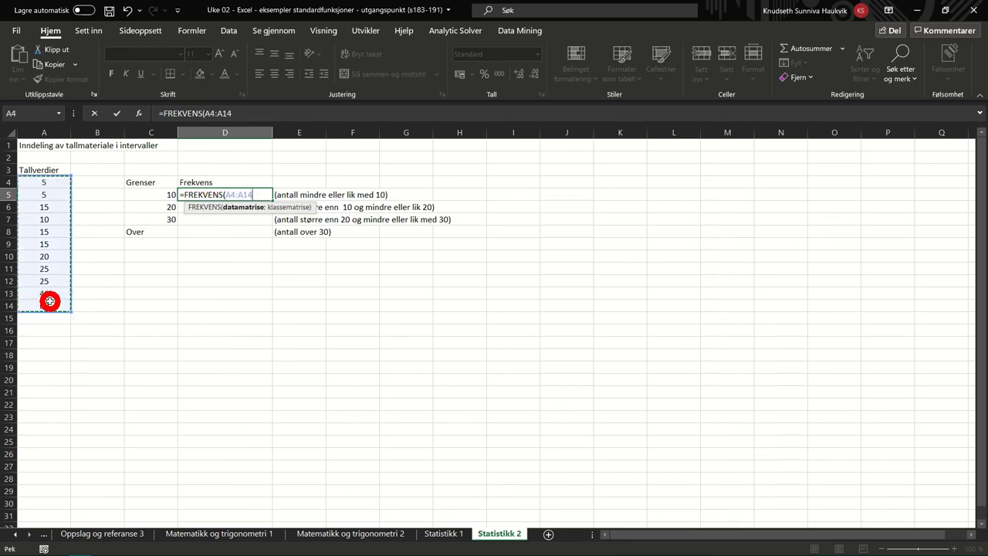
type(";")
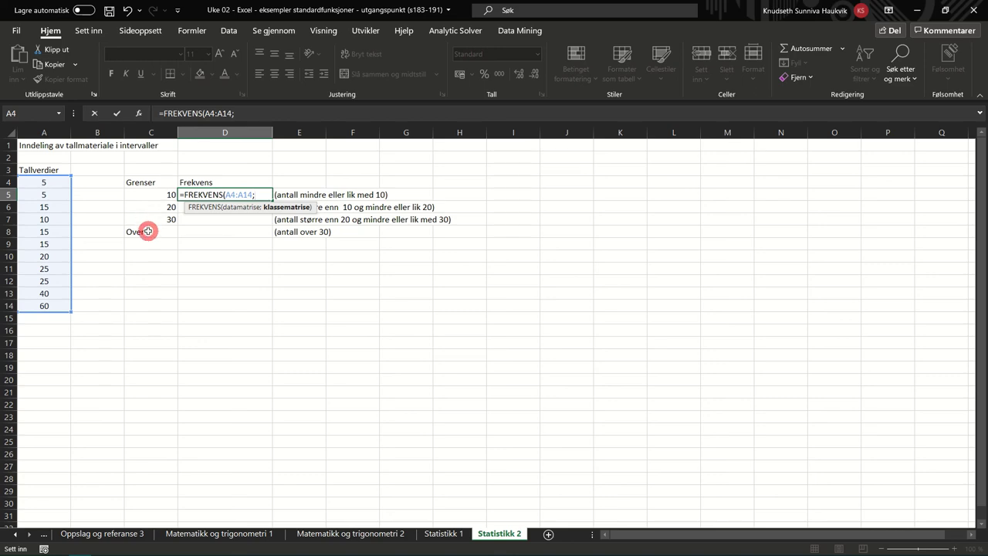
left_click_drag(147, 194, 154, 219)
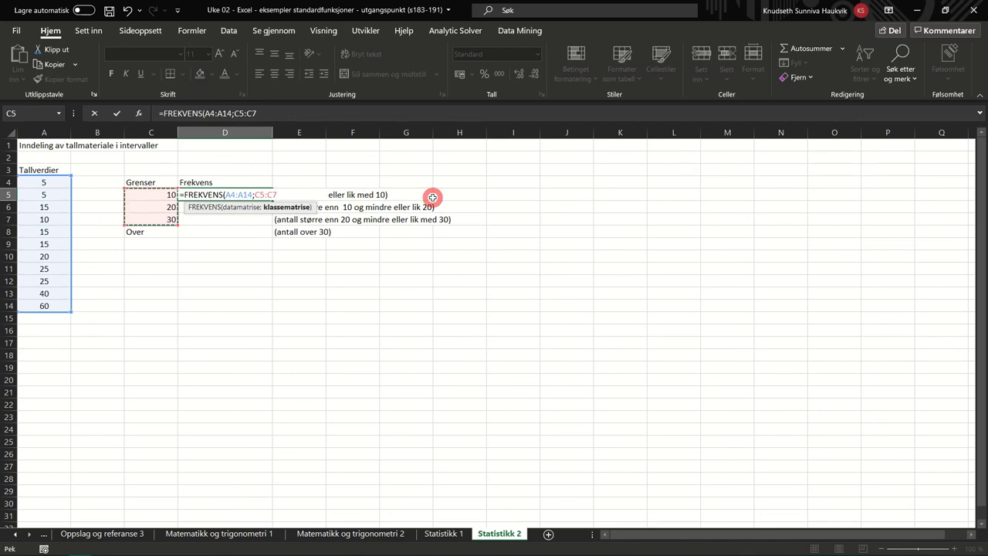
key("Return")
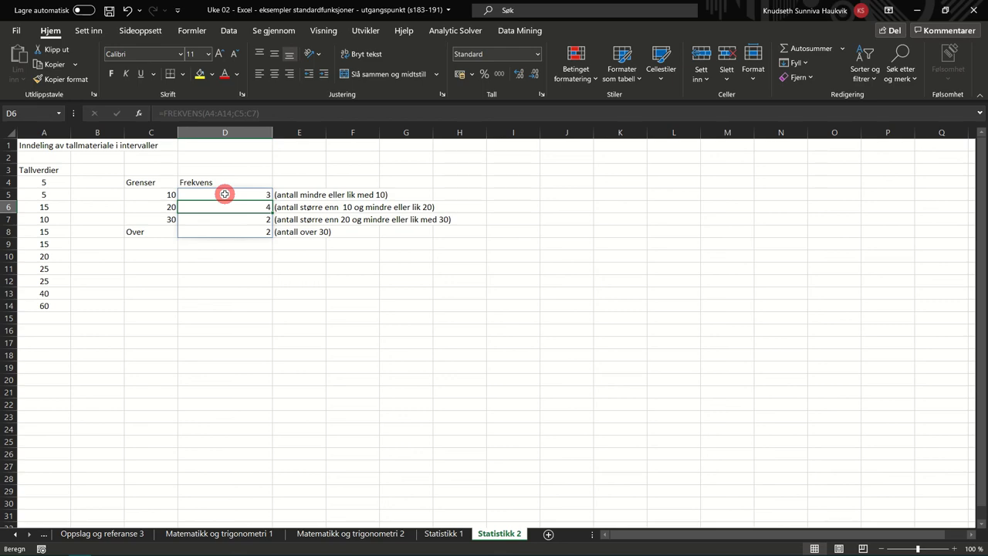
left_click(228, 246)
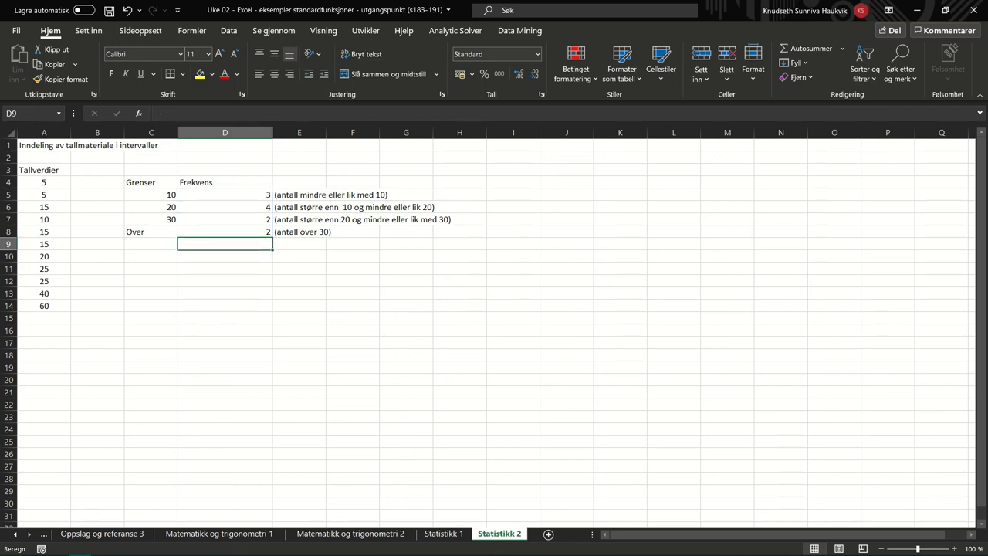